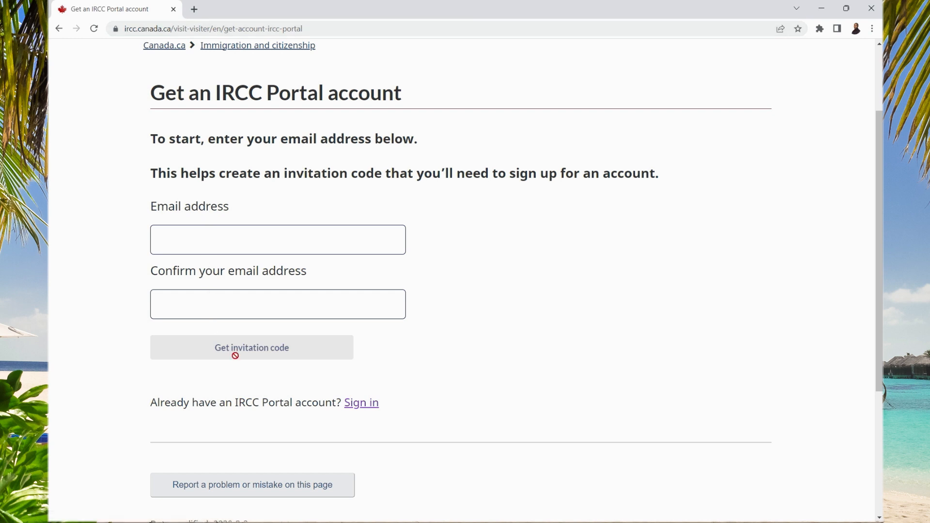
Start entering the email address on the Get an IRCC Portal account form.
left_click(211, 238)
Enter and confirm the email address, then copy the generated invitation code.
left_click(240, 370)
left_click(188, 296)
type("smil")
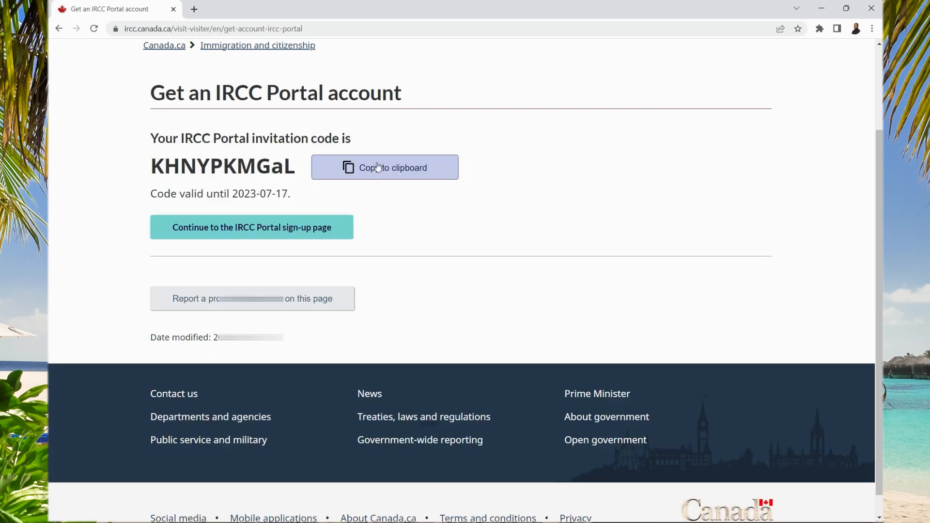
left_click(380, 171)
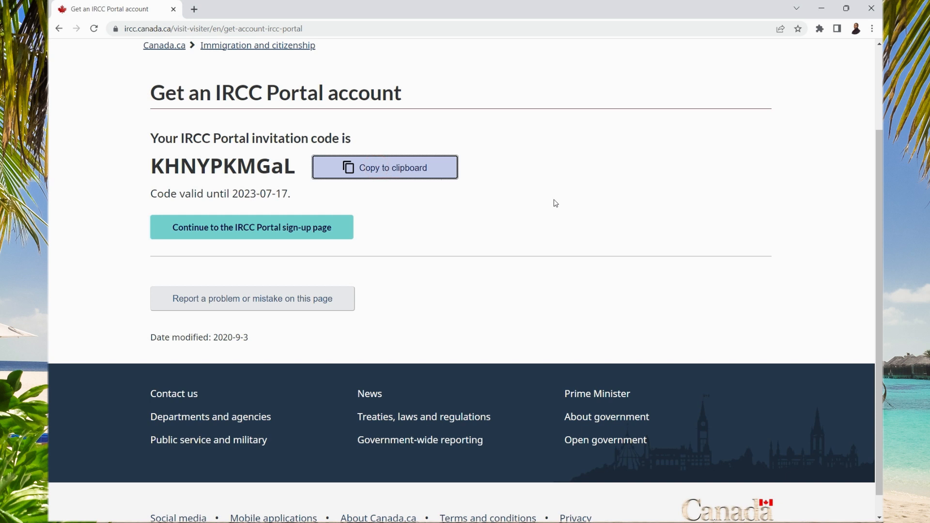
Paste the invitation code into the sign-up form and enter the email and account password.
left_click(218, 232)
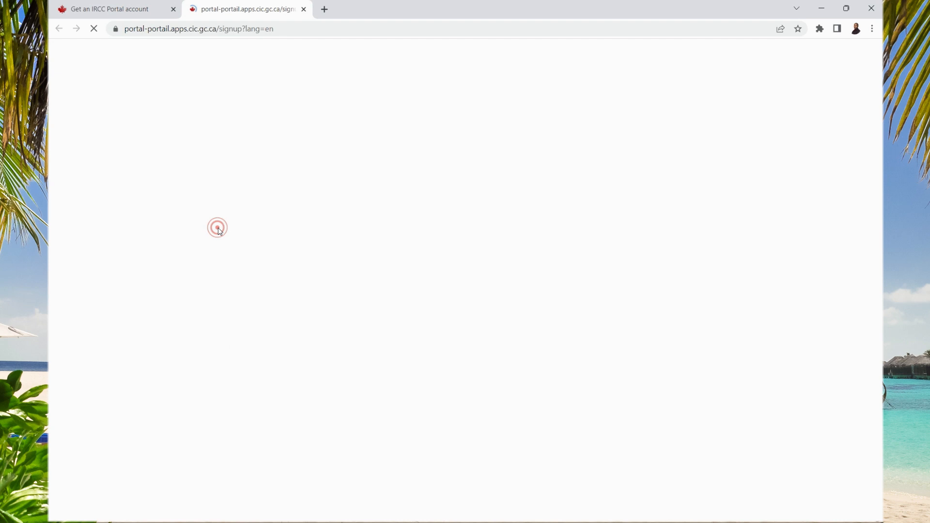
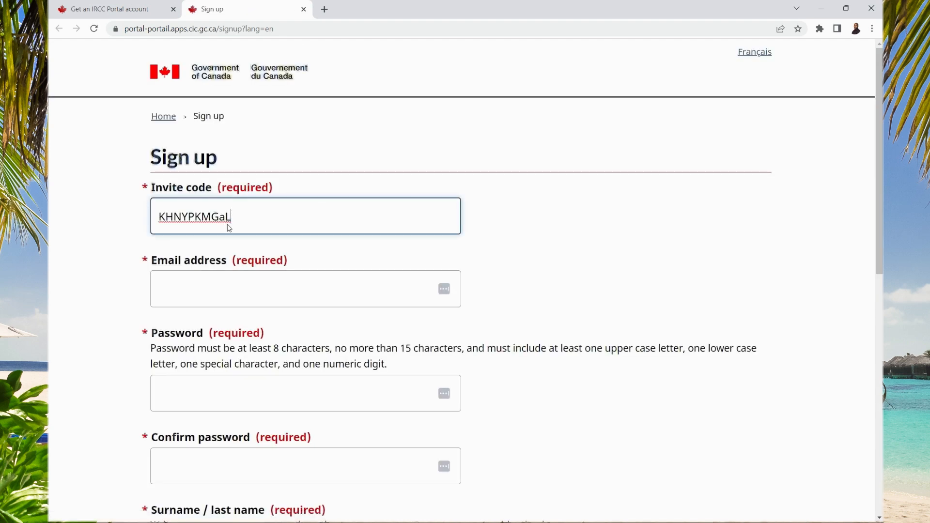
left_click(214, 283)
scroll(214, 283, "down", 1)
left_click(192, 336)
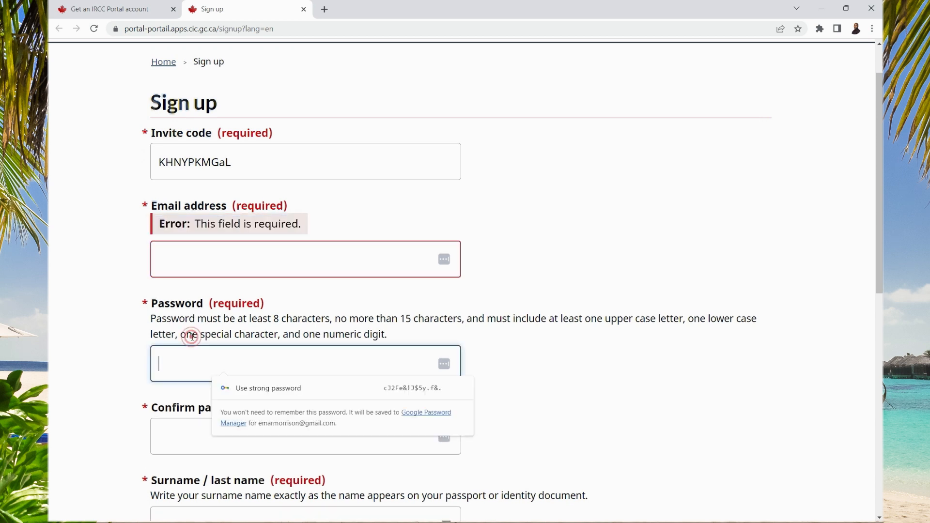
scroll(189, 354, "down", 1)
left_click(187, 383)
Fill in the name fields, choose a Canada/US telephone number, and submit the sign-up form.
scroll(187, 383, "down", 2)
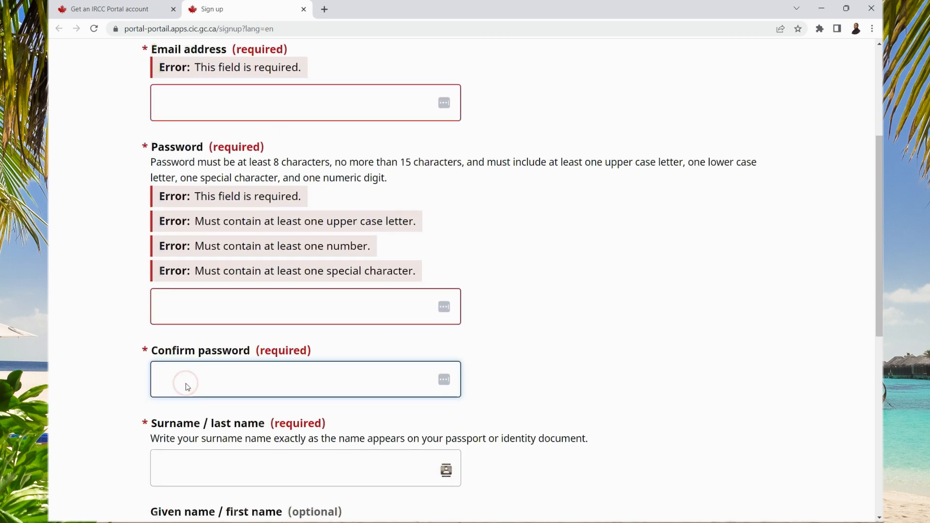
scroll(184, 368, "down", 3)
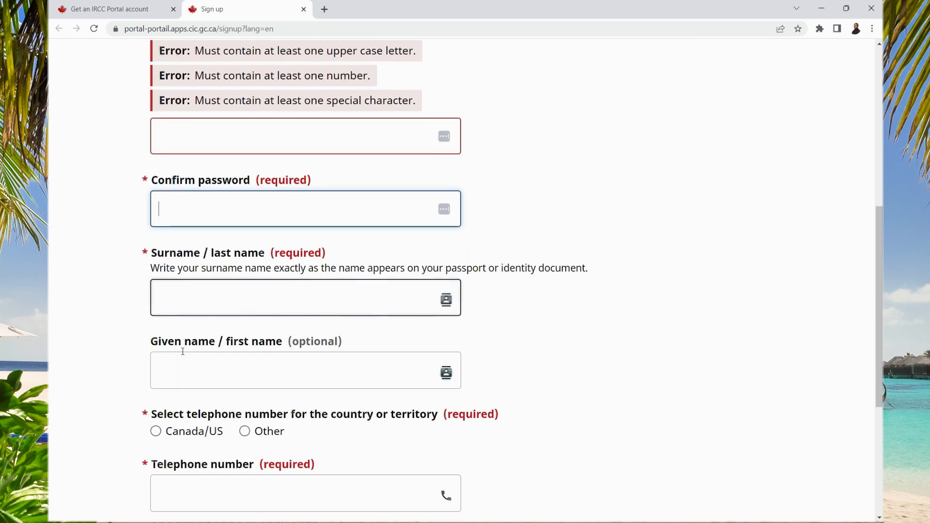
left_click(182, 353)
scroll(182, 357, "down", 1)
left_click(191, 345)
left_click(177, 403)
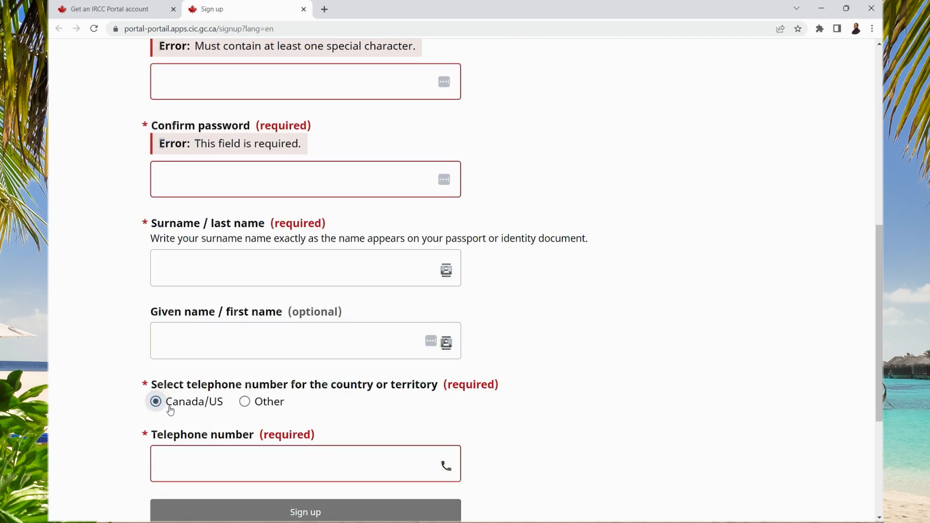
scroll(173, 410, "down", 2)
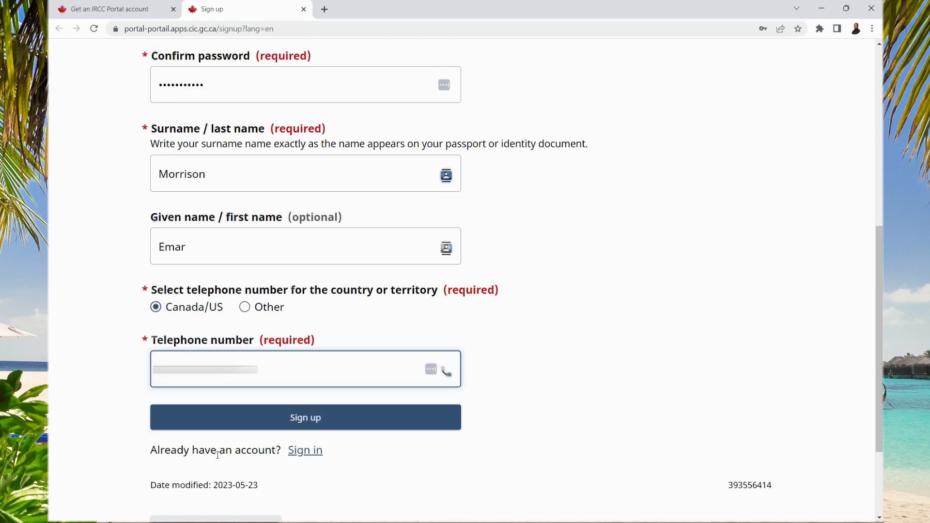
left_click(339, 426)
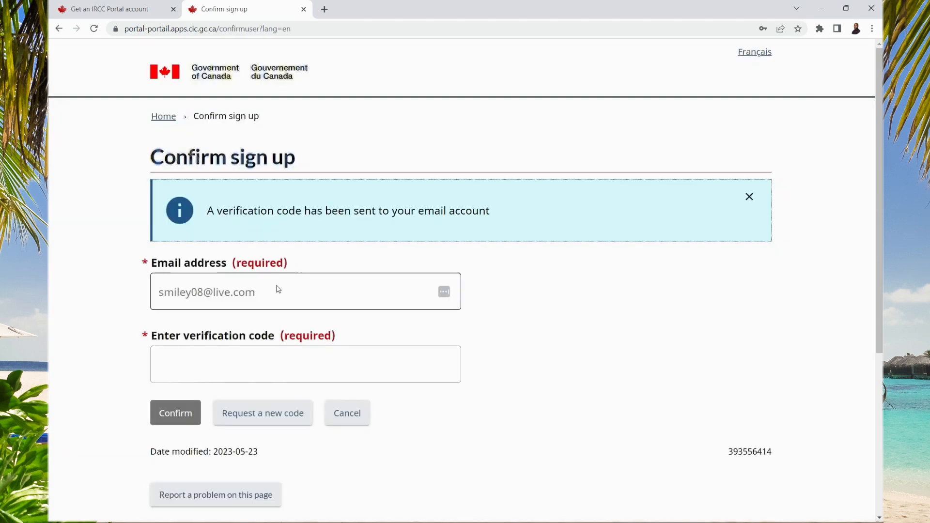
Paste the emailed verification code and confirm it.
left_click(207, 358)
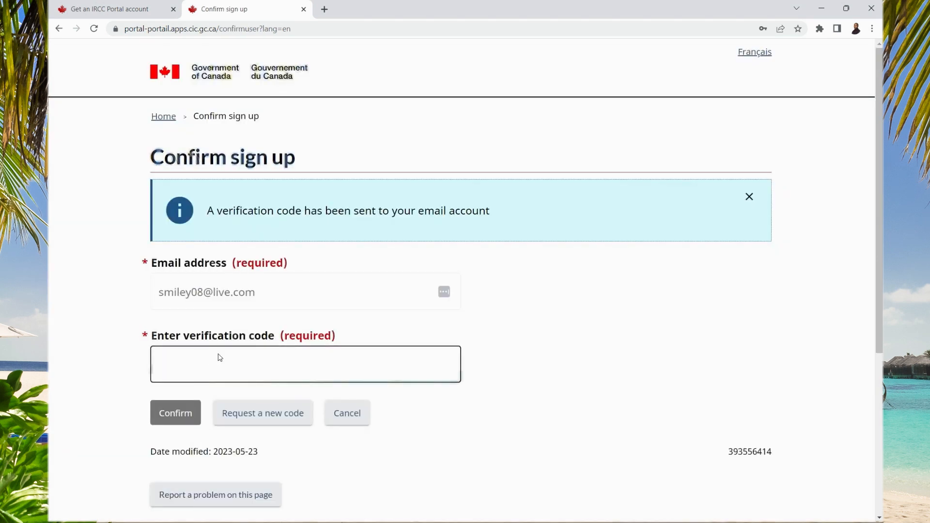
key("ctrl+v")
left_click(176, 405)
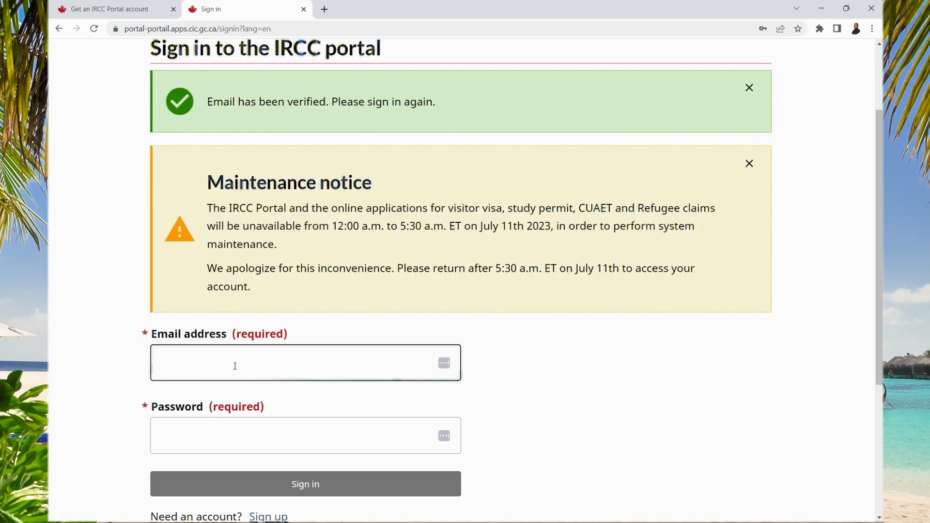
Sign in with the saved email address and the account password.
left_click(234, 366)
left_click(233, 393)
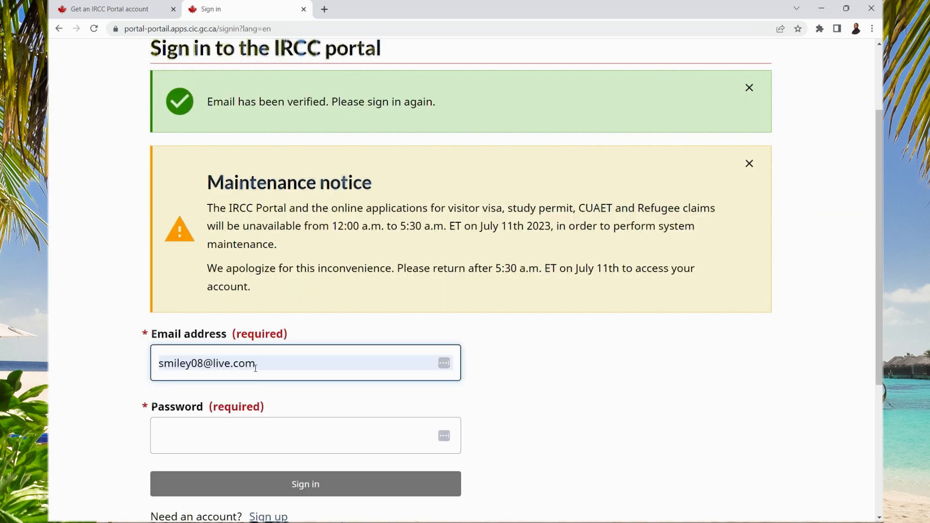
left_click(207, 436)
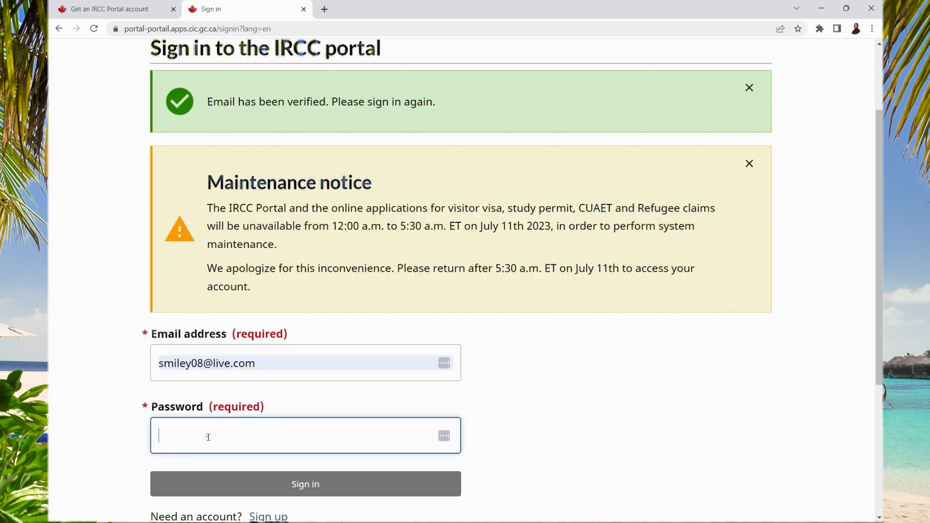
type("••••••••••••")
scroll(193, 404, "down", 2)
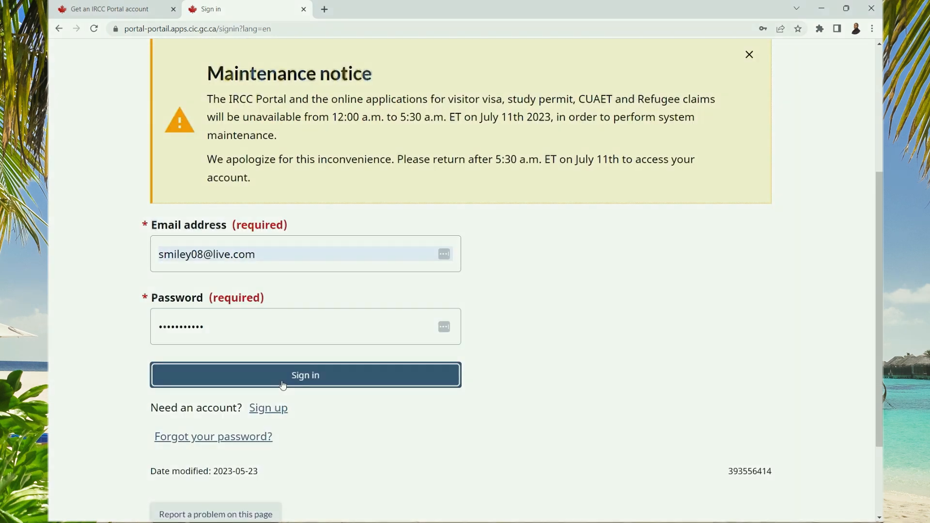
left_click(282, 380)
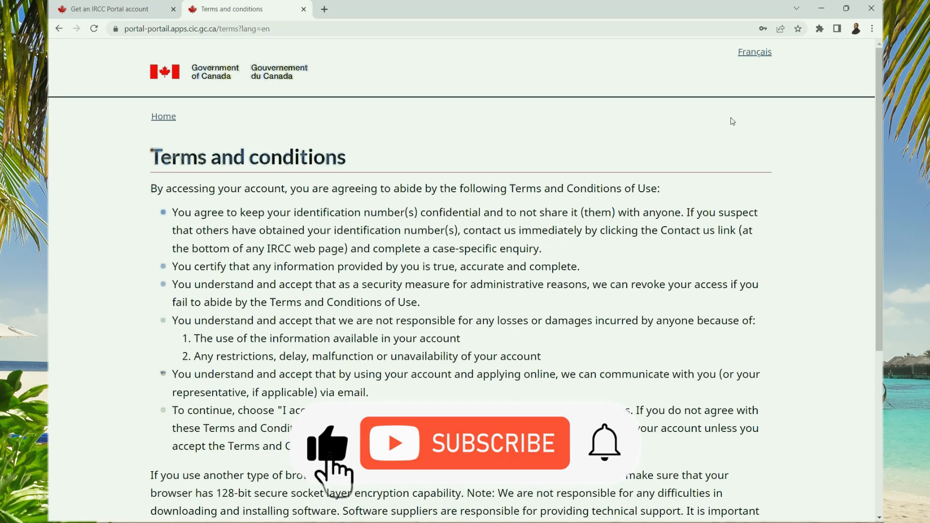
Accept the terms and conditions to reach the portal home page.
scroll(731, 118, "down", 3)
left_click(174, 411)
scroll(259, 390, "down", 2)
scroll(259, 391, "down", 2)
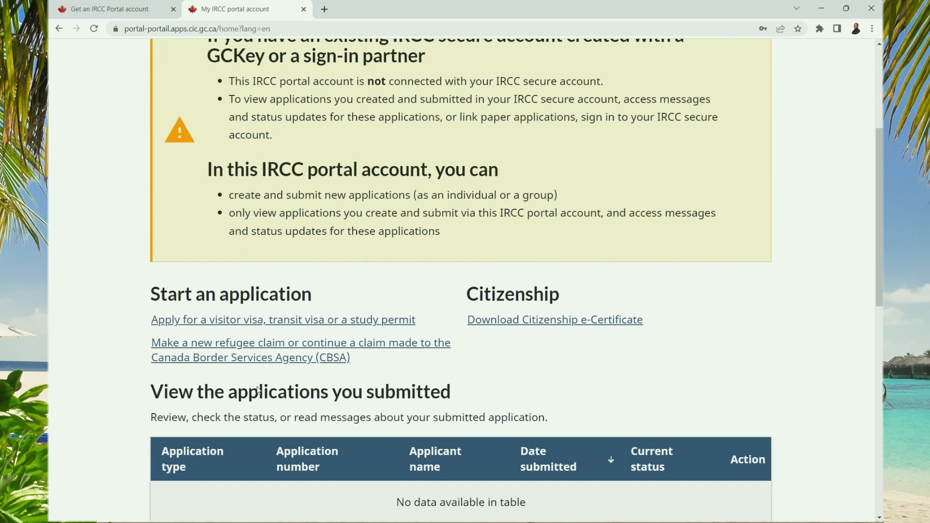
Choose the visitor visa, transit visa or study permit application, acknowledge the preparation information, and start it.
left_click(205, 322)
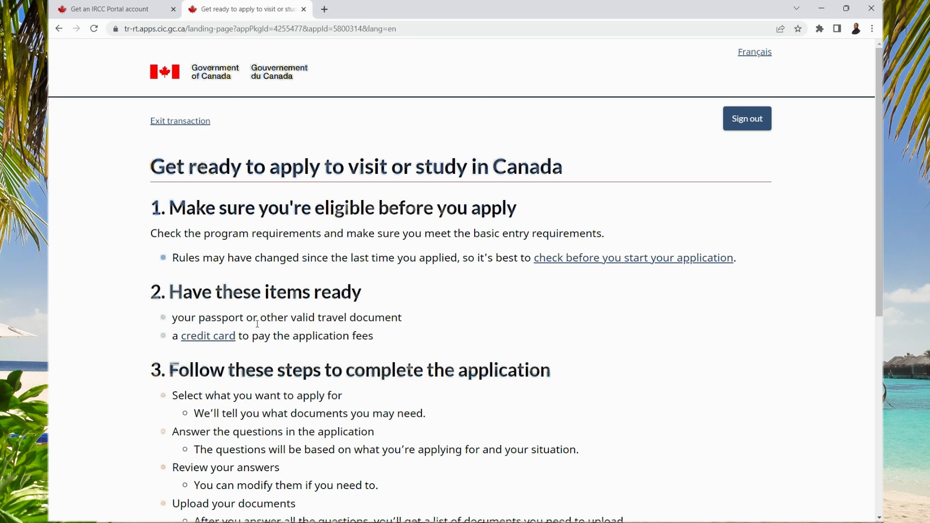
scroll(257, 323, "down", 5)
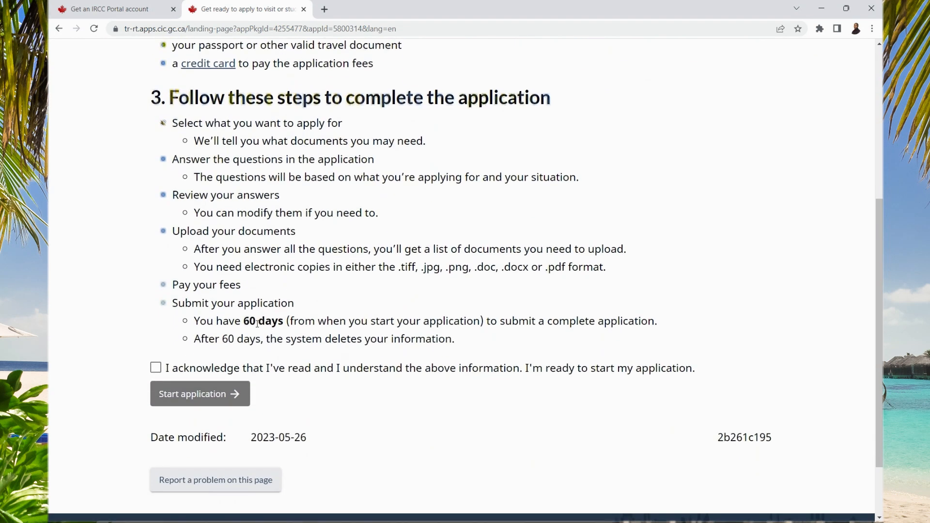
left_click(156, 369)
left_click(183, 390)
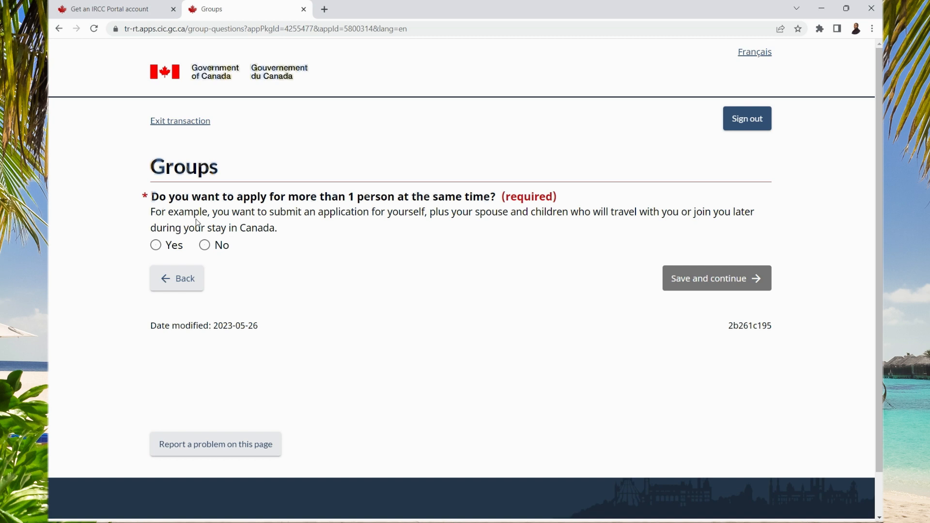
Answer No to applying for several people, choose a visitor visa, and give tourism as the purpose.
left_click(205, 245)
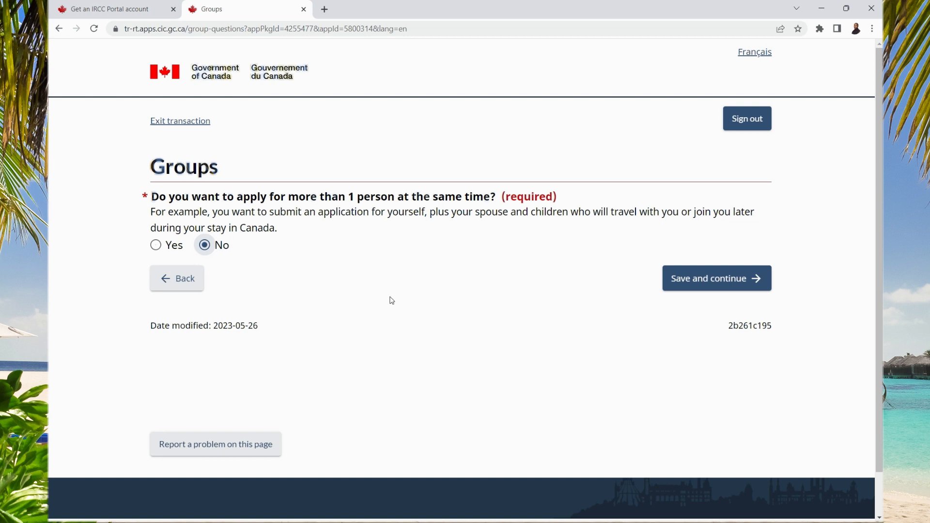
left_click(686, 279)
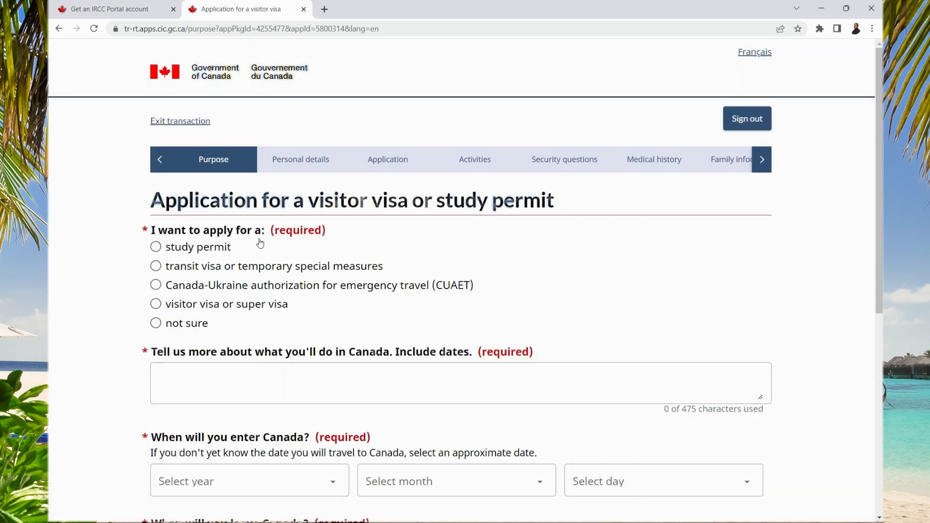
left_click(156, 304)
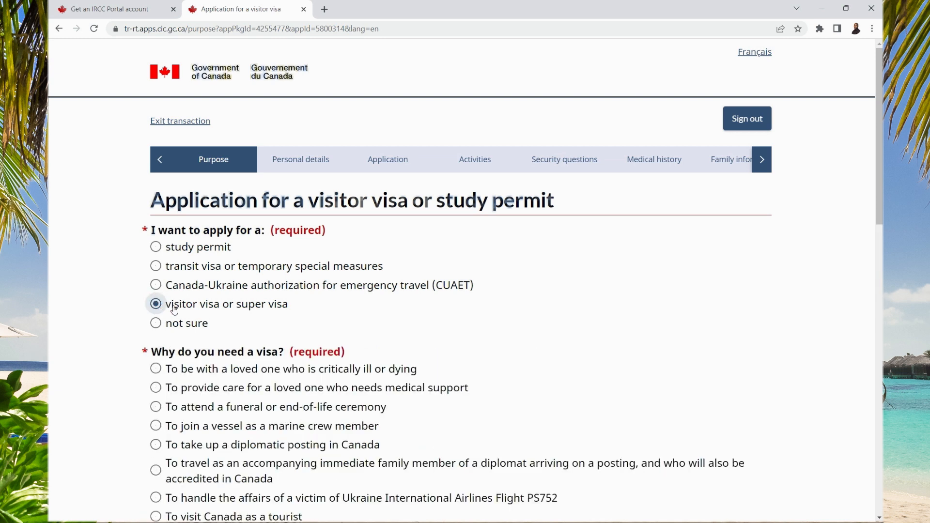
scroll(175, 310, "down", 2)
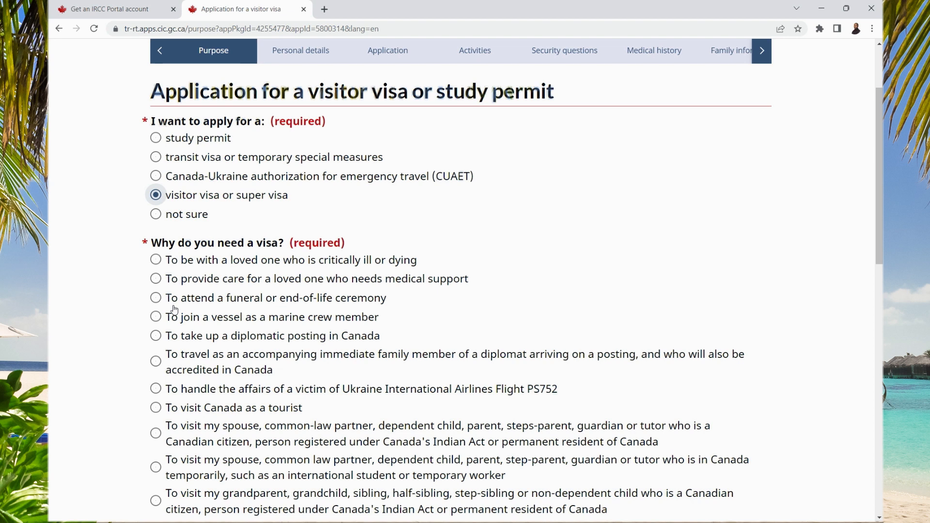
scroll(172, 300, "down", 3)
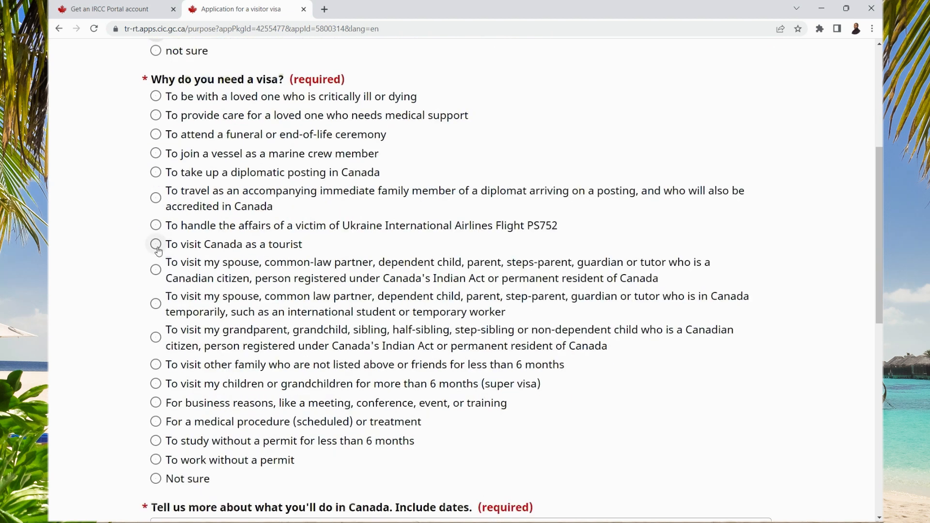
left_click(156, 245)
scroll(172, 314, "down", 4)
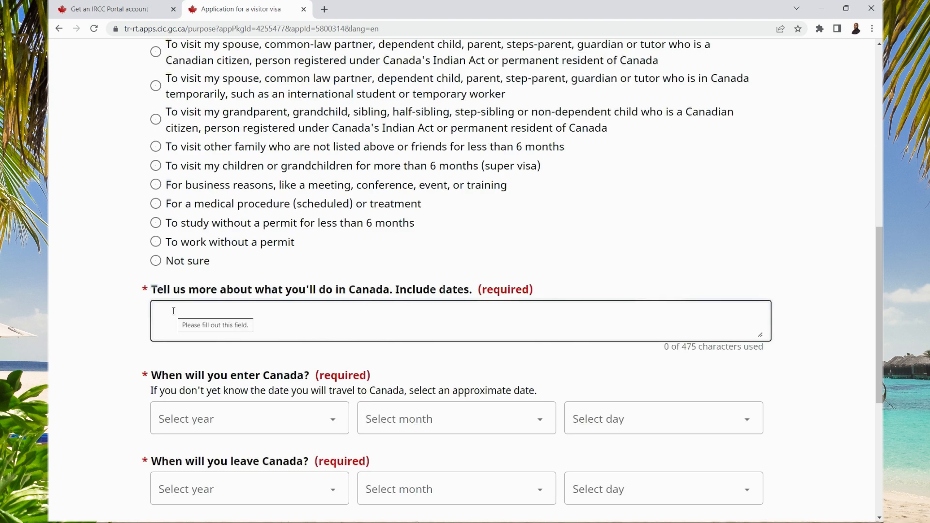
left_click(174, 313)
double_click(169, 320)
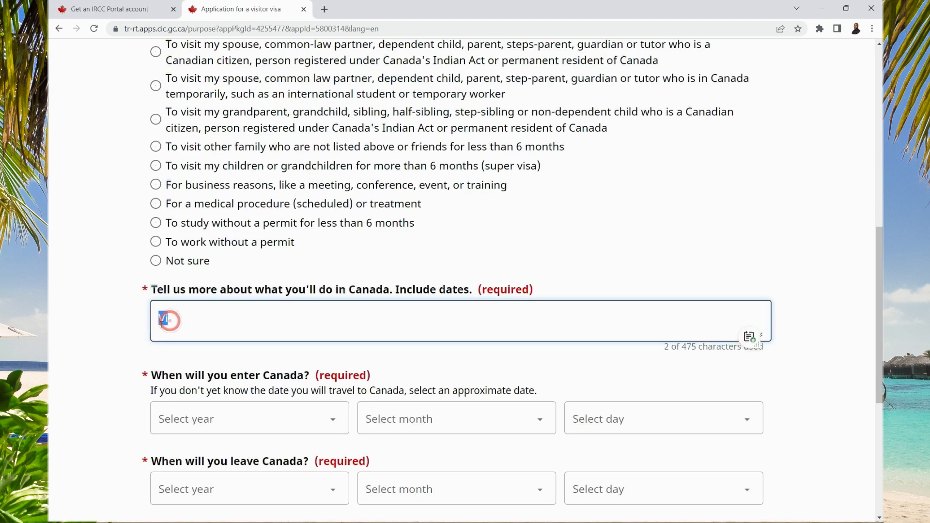
left_click(188, 324)
Set the entry date to 1 January 2024.
left_click(329, 424)
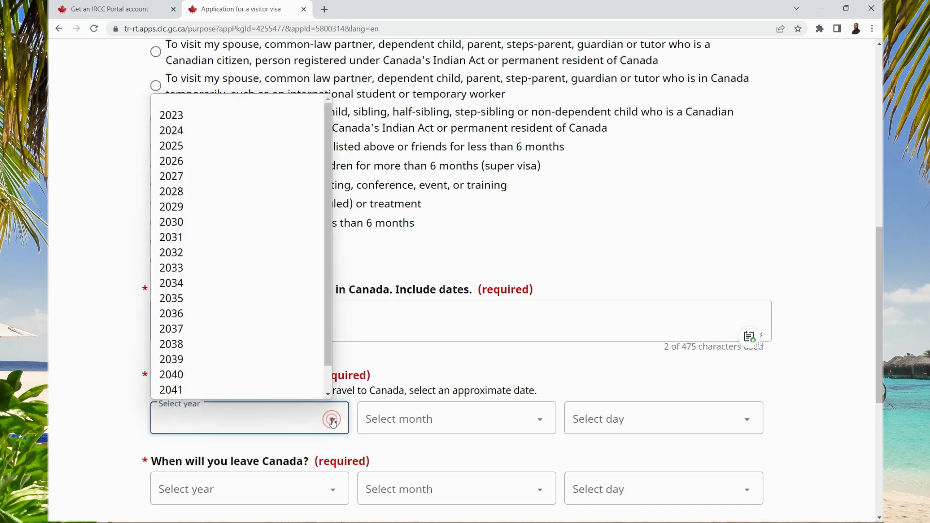
left_click(204, 130)
left_click(475, 415)
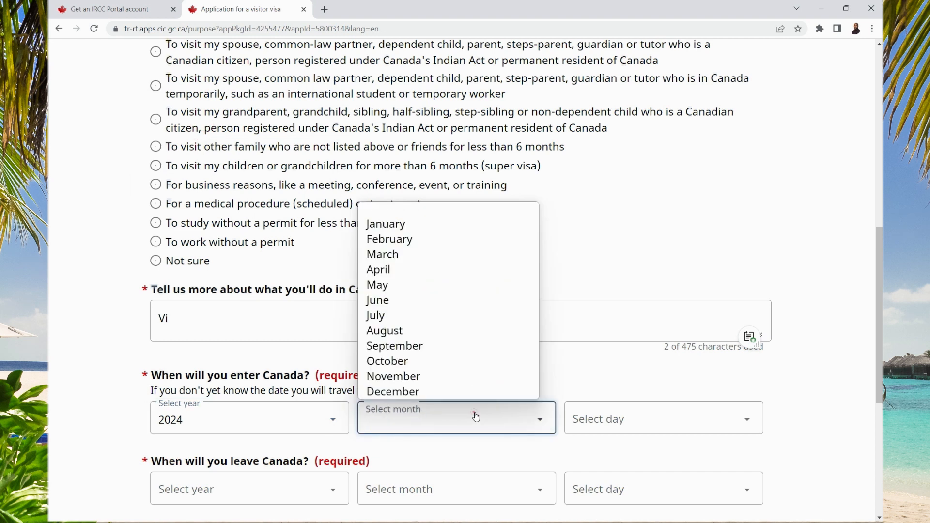
left_click(400, 224)
left_click(668, 418)
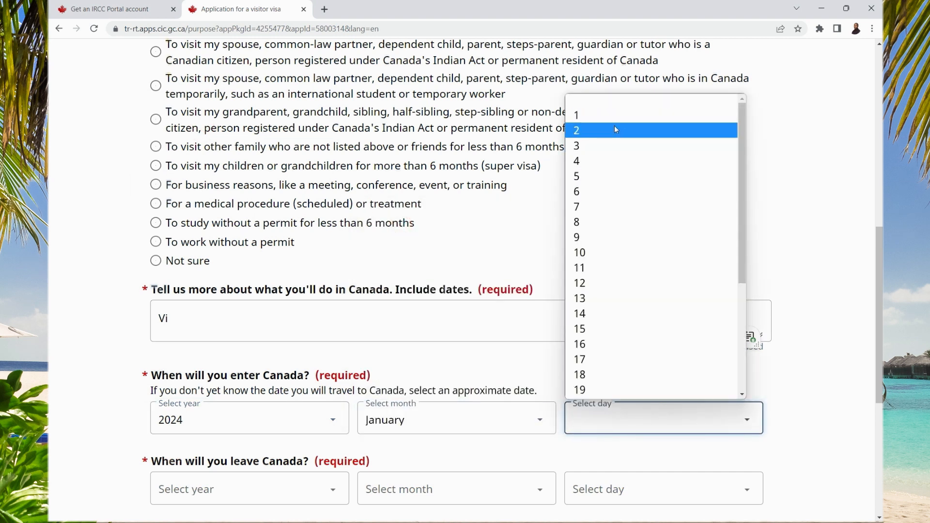
left_click(608, 117)
Set the leave date to 24 January 2024 and save the trip details.
left_click(328, 493)
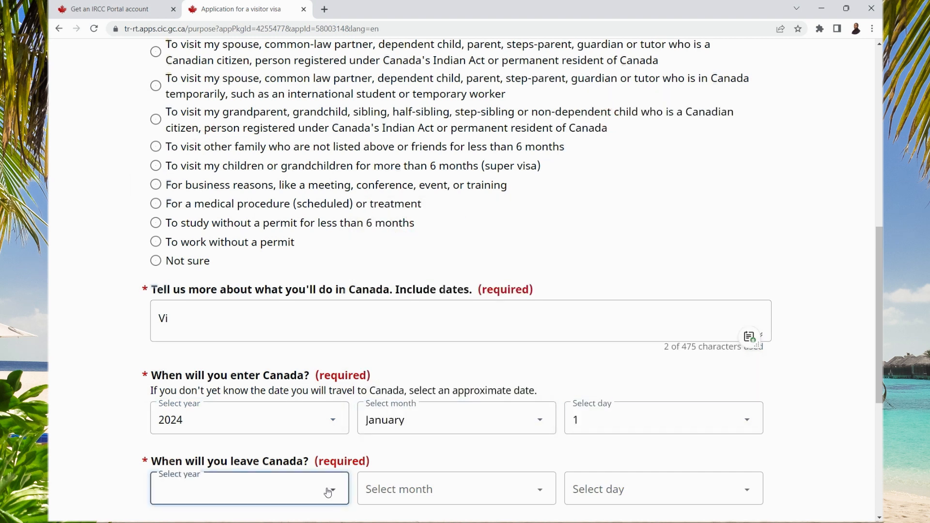
left_click(328, 493)
left_click(227, 200)
left_click(673, 489)
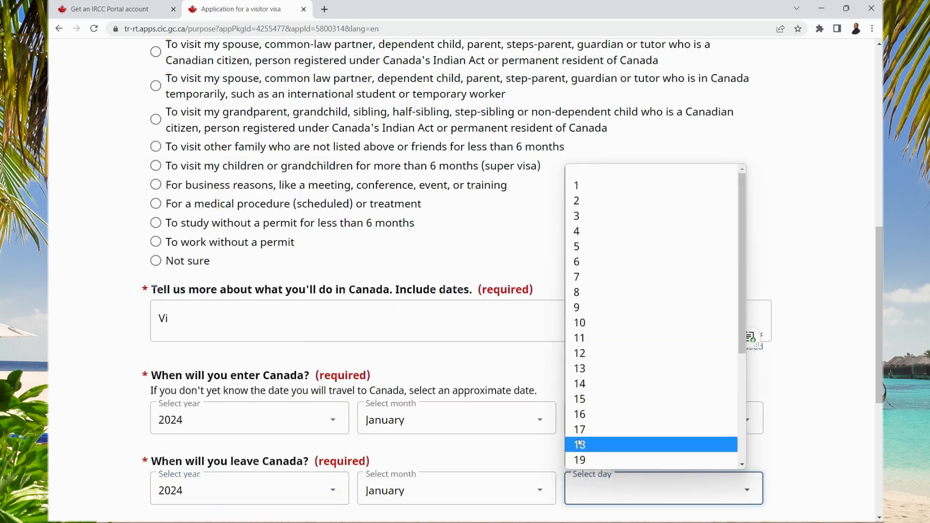
scroll(581, 438, "down", 4)
left_click(582, 354)
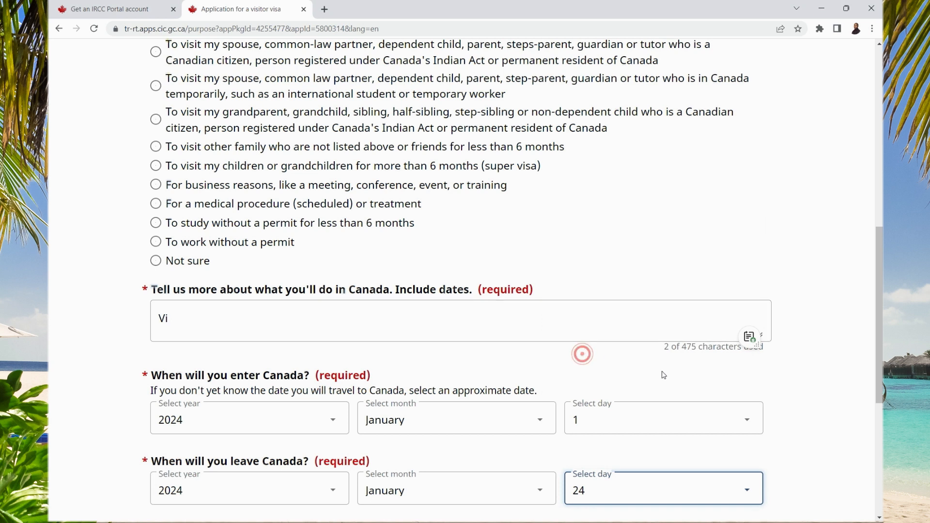
scroll(660, 373, "down", 3)
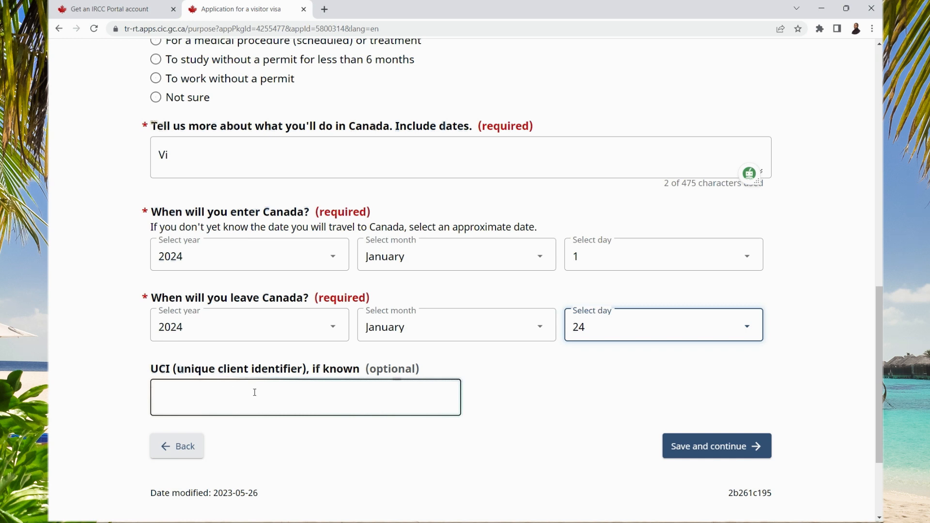
left_click(690, 449)
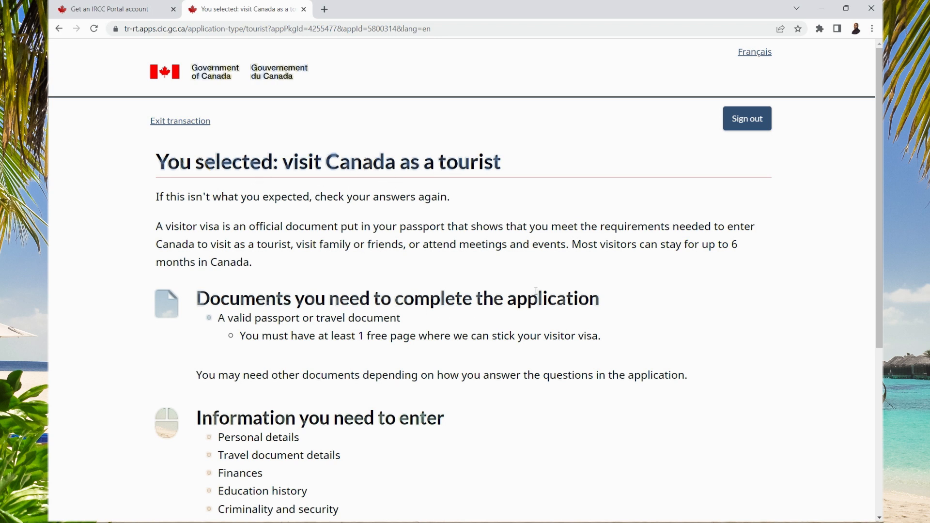
Highlight Personal details, Travel document, Finances, Education history and Criminality sections, then continue to the application.
scroll(518, 296, "down", 1)
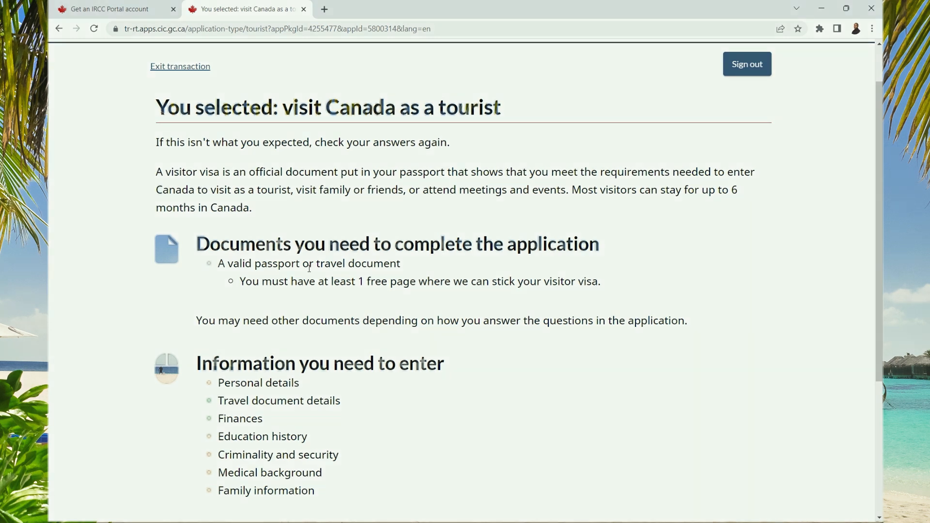
scroll(309, 268, "down", 1)
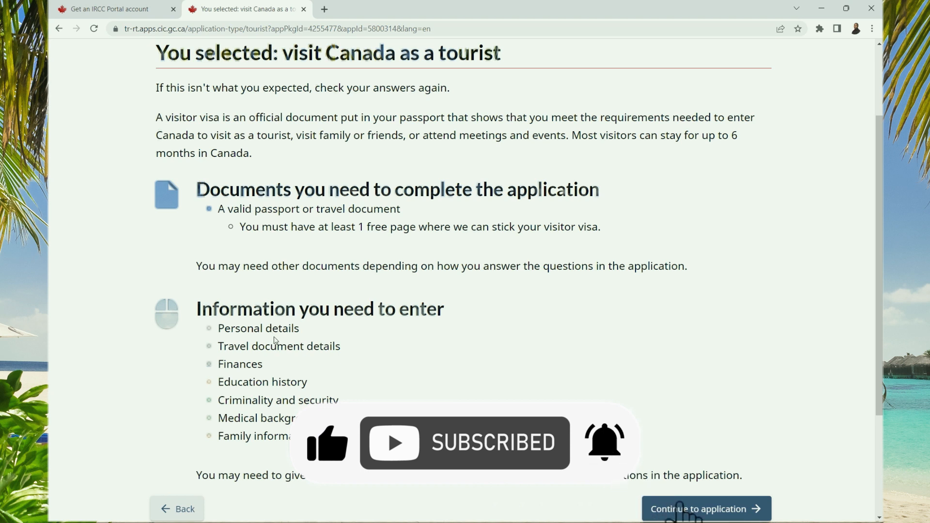
left_click_drag(246, 334, 301, 332)
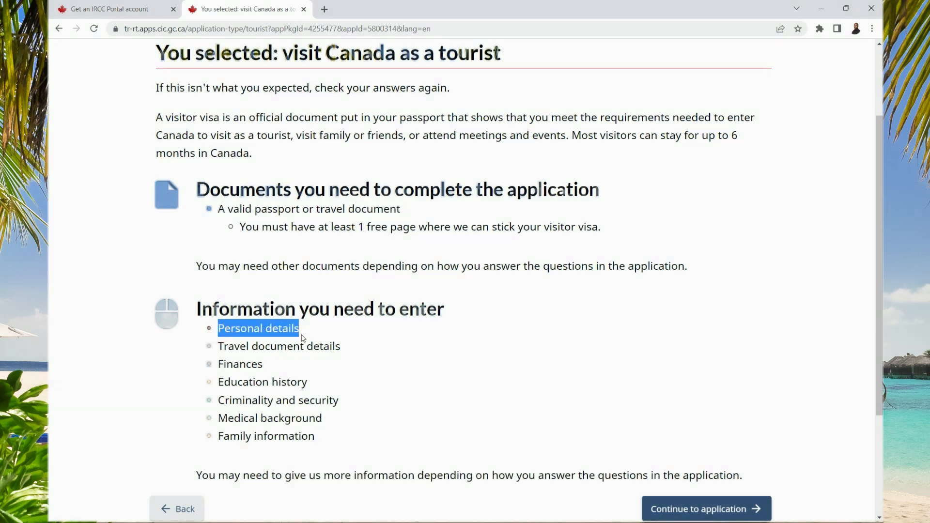
left_click_drag(218, 347, 357, 357)
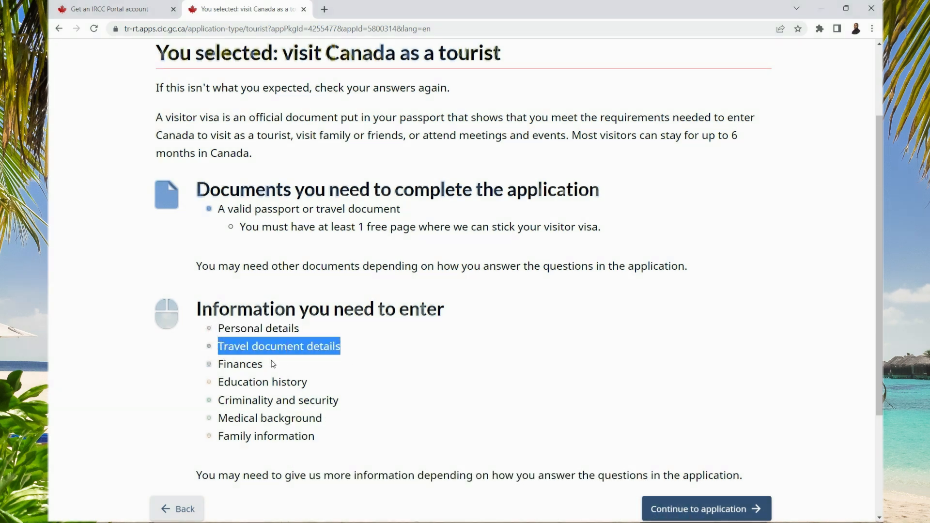
double_click(226, 365)
left_click_drag(217, 383, 314, 392)
left_click_drag(216, 405, 341, 406)
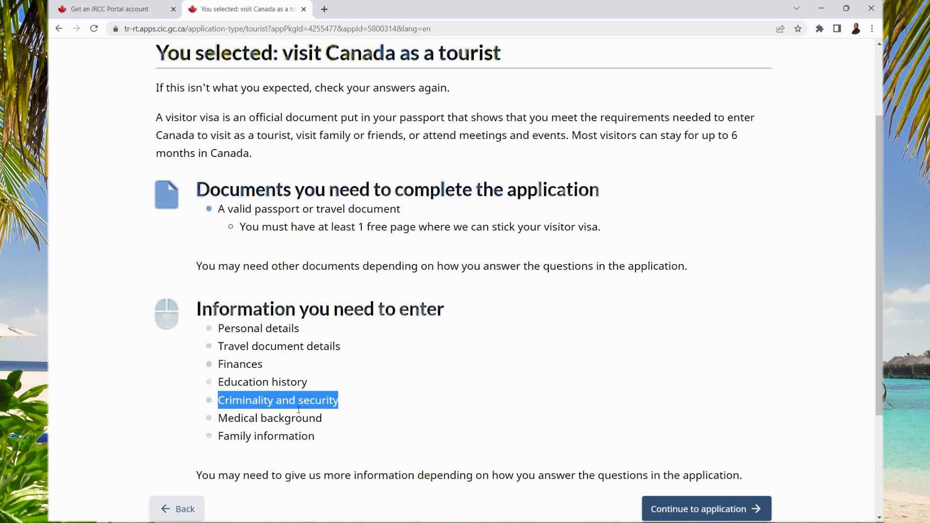
scroll(310, 407, "down", 2)
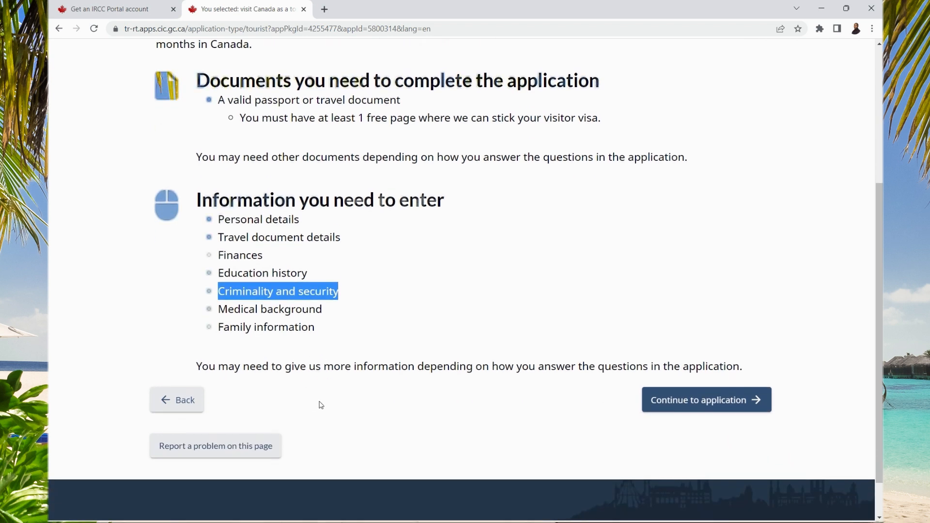
left_click(721, 405)
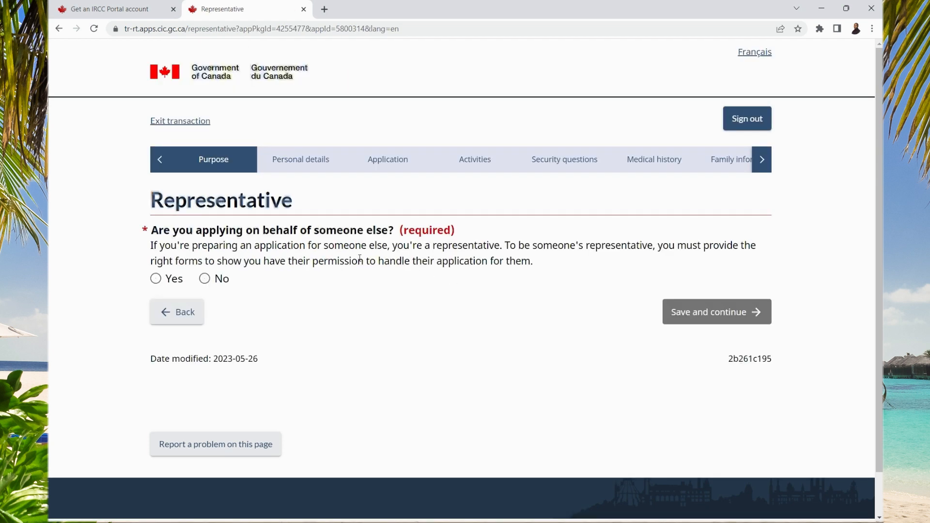
Answer No to having a representative, then save the personal details with the 1 January 2000 birth date.
left_click(204, 278)
left_click(707, 312)
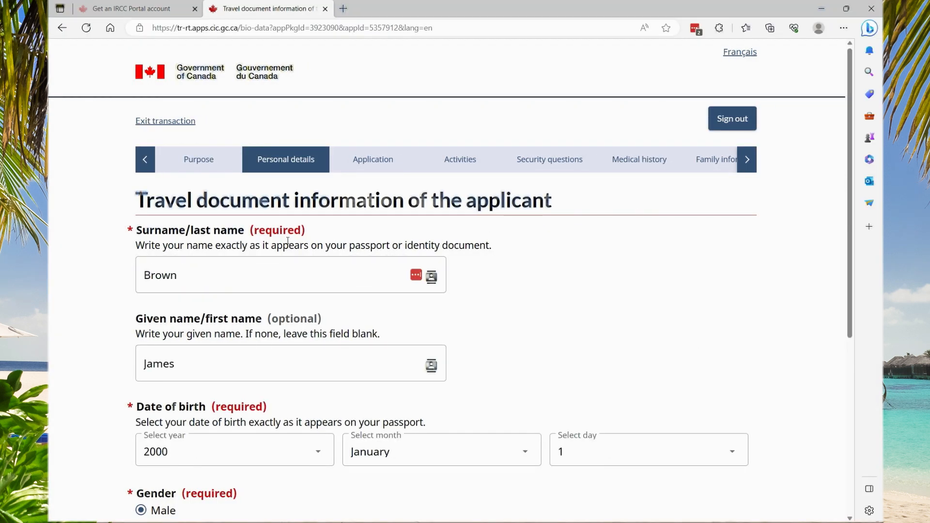
scroll(198, 349, "down", 3)
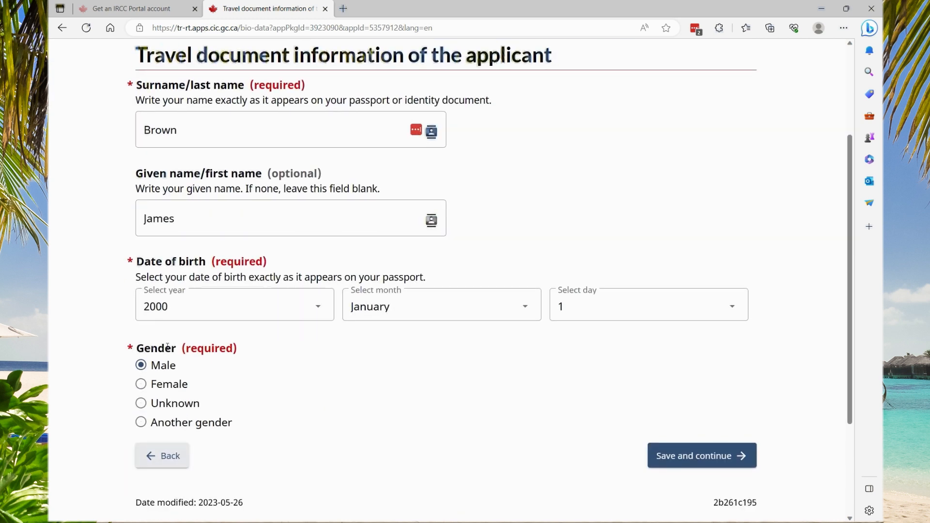
scroll(165, 371, "down", 1)
scroll(165, 371, "down", 1)
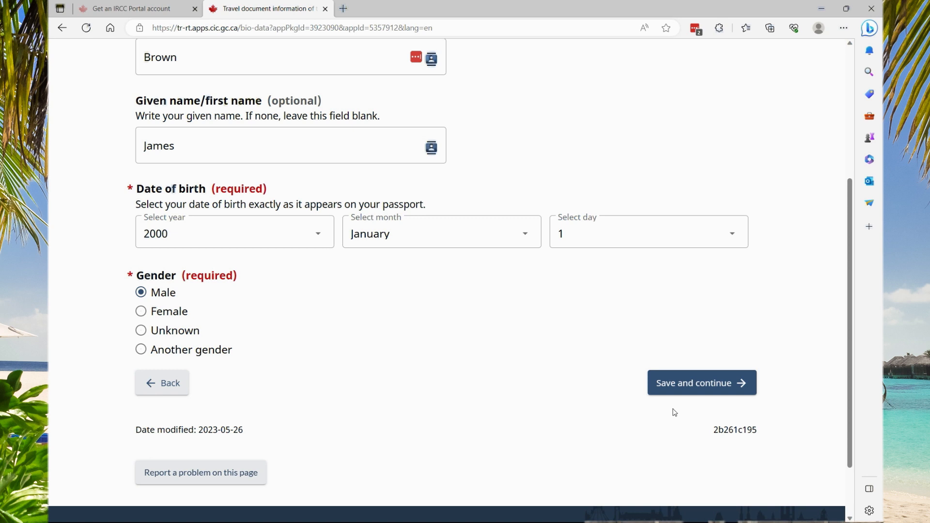
left_click(678, 383)
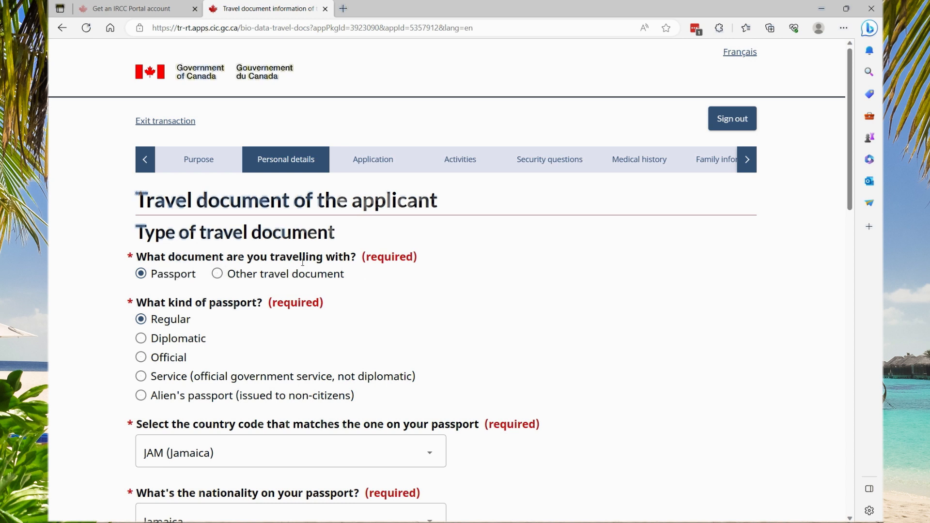
Confirm passport as the travel document, keep the JAM country code, and set passport type to Diplomatic.
left_click(141, 275)
scroll(142, 279, "down", 1)
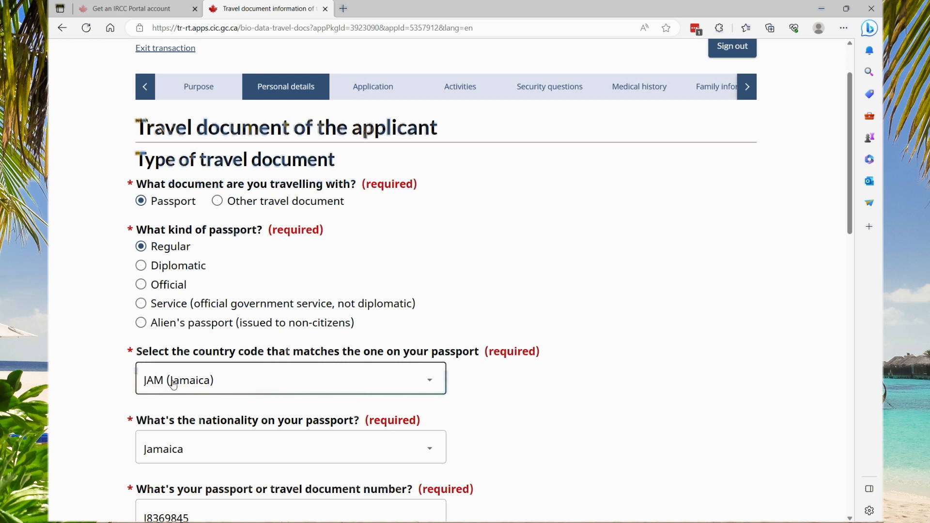
scroll(184, 383, "down", 2)
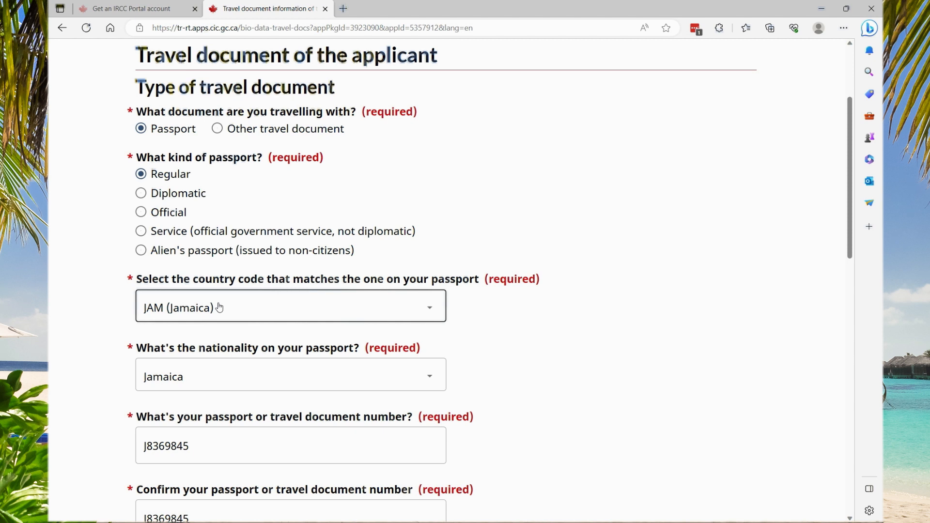
left_click(273, 308)
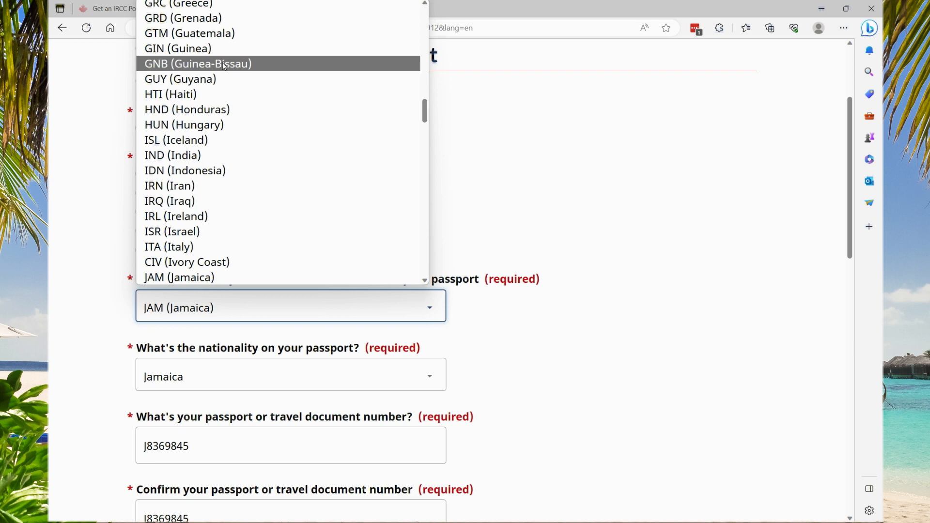
left_click(536, 197)
left_click(141, 193)
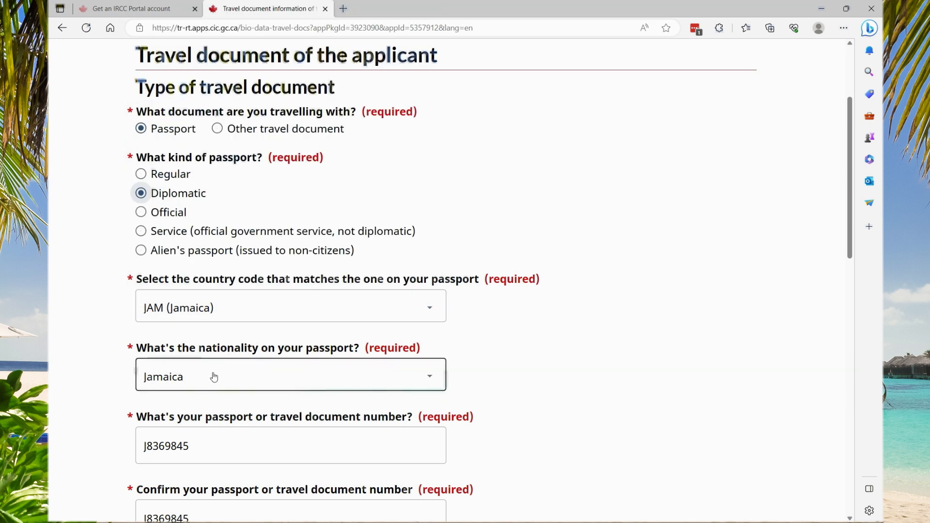
scroll(214, 375, "down", 2)
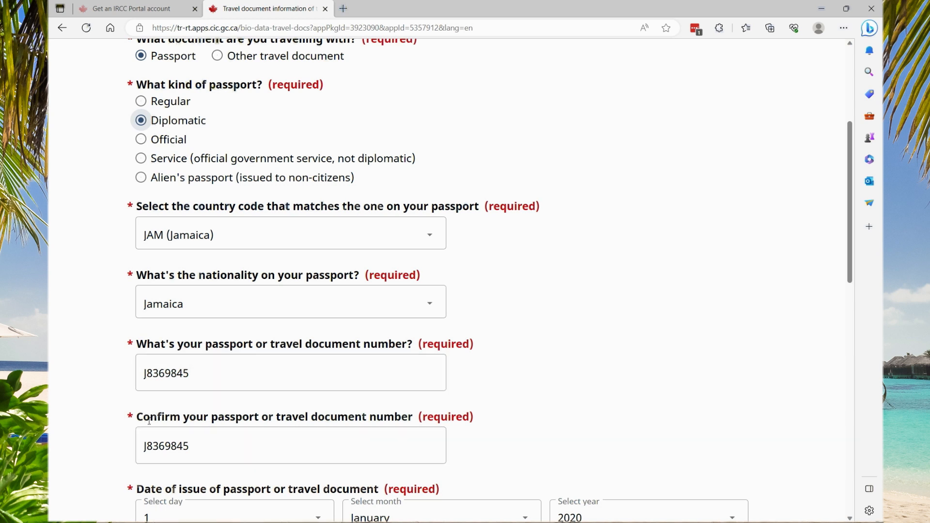
scroll(172, 439, "down", 2)
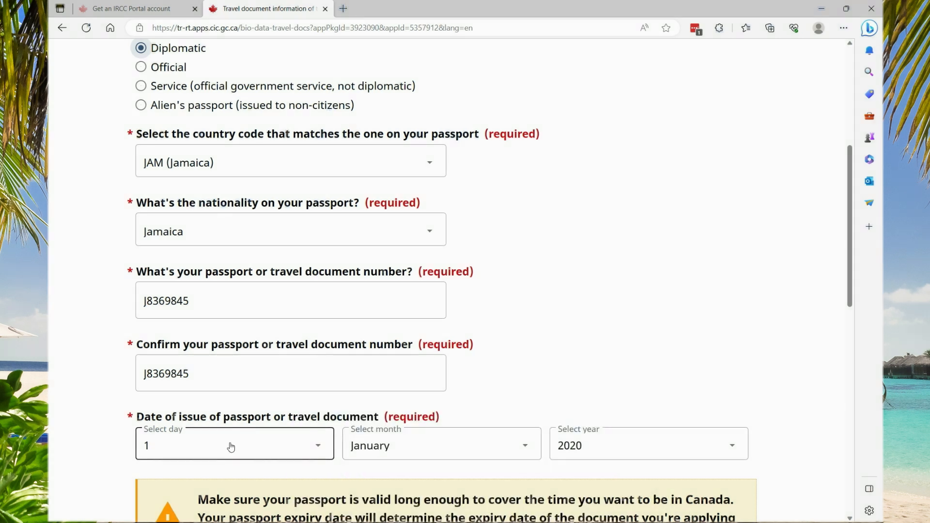
scroll(527, 437, "down", 1)
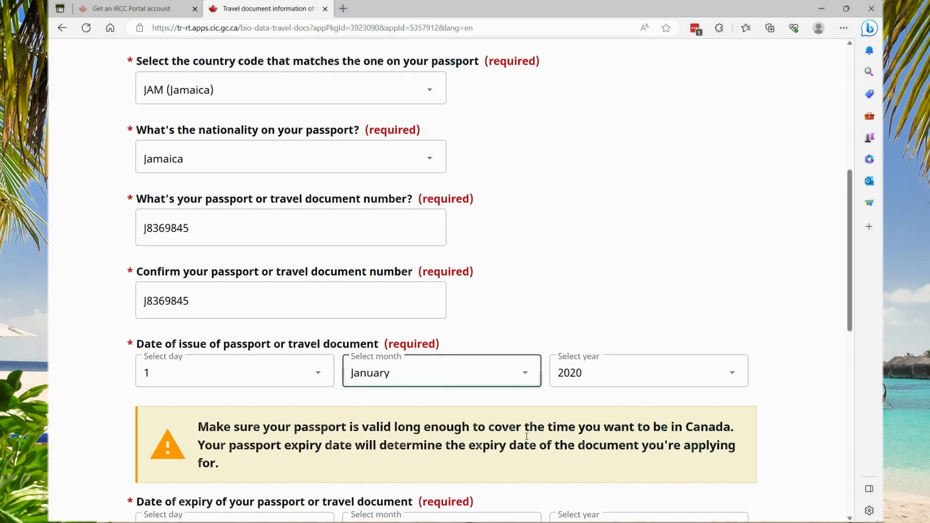
scroll(527, 436, "down", 2)
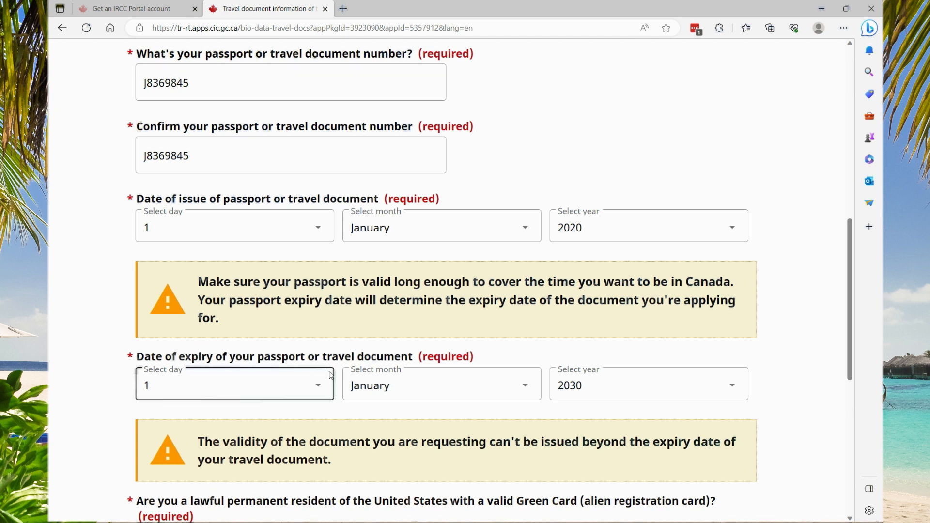
scroll(187, 367, "down", 2)
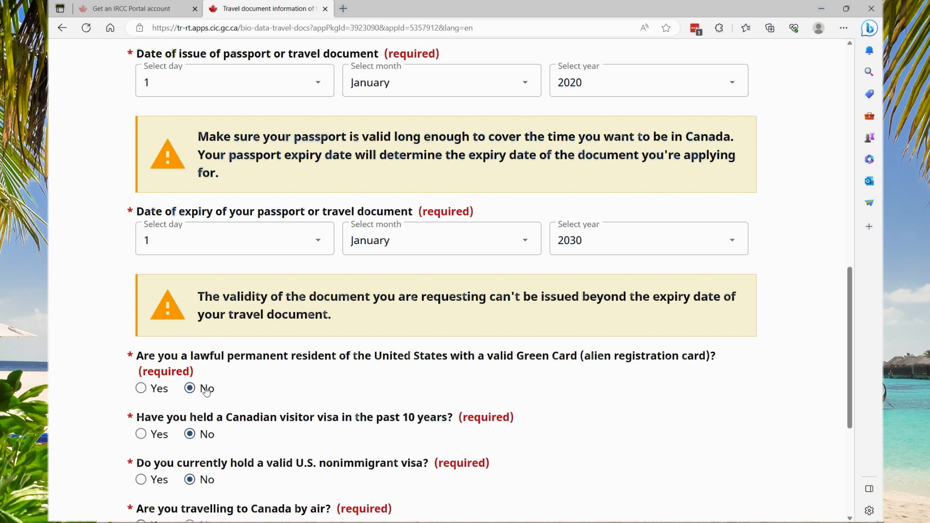
scroll(195, 369, "down", 2)
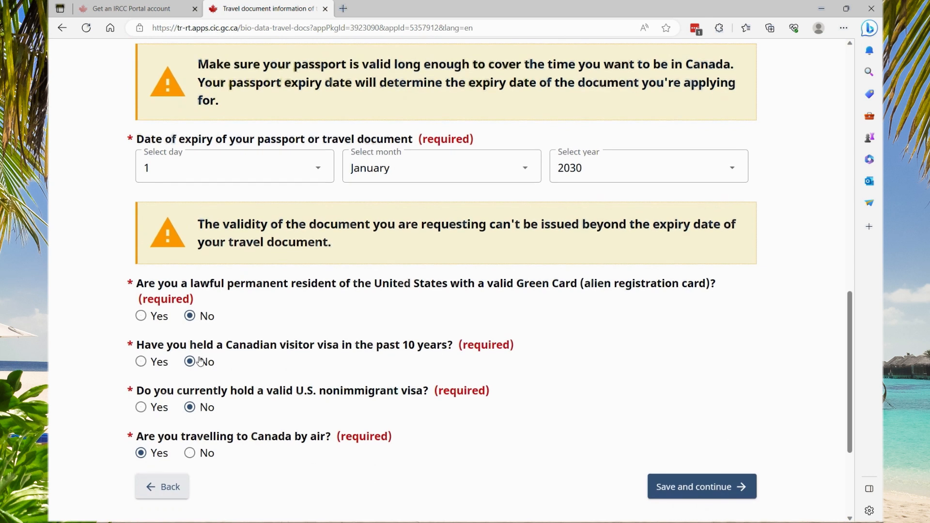
Answer Yes to a U.S. nonimmigrant visa, enter its visa number and 10 January 2030 expiry.
left_click(141, 407)
scroll(145, 407, "down", 3)
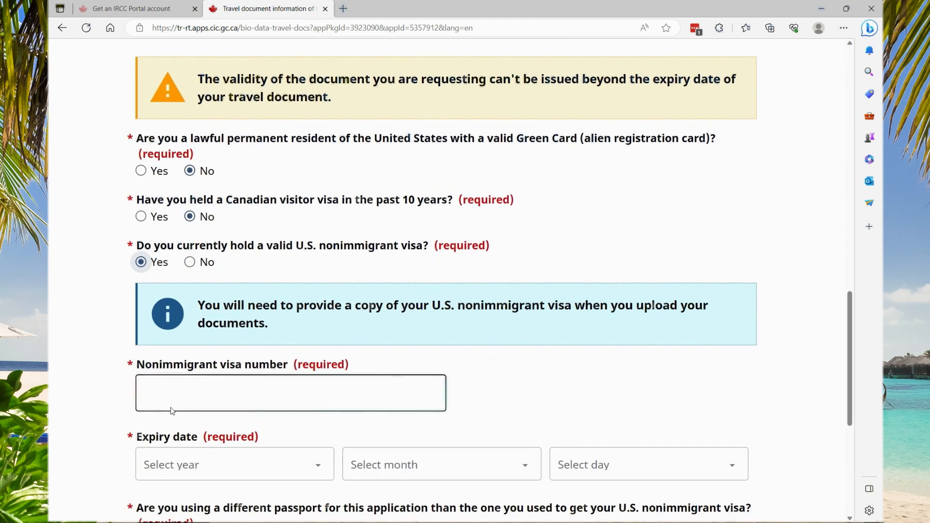
left_click(172, 396)
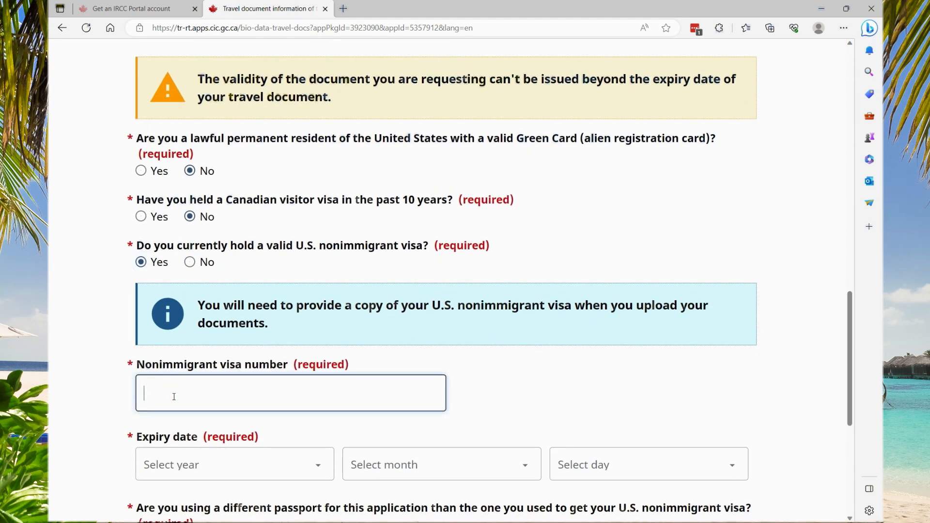
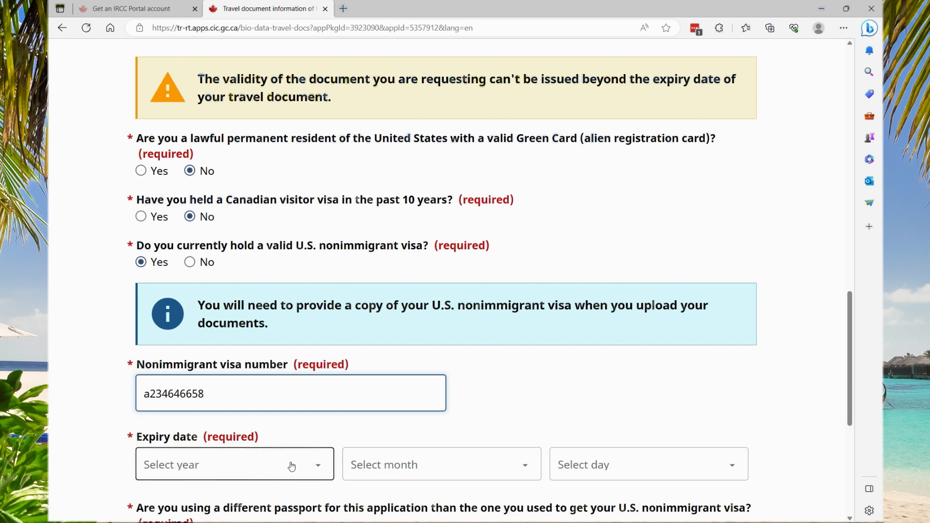
left_click(286, 462)
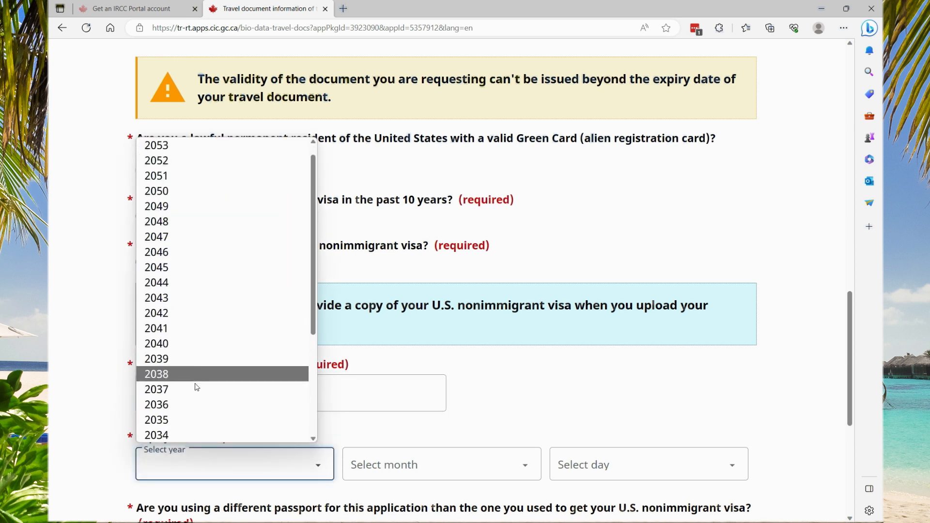
scroll(195, 383, "down", 3)
left_click(174, 359)
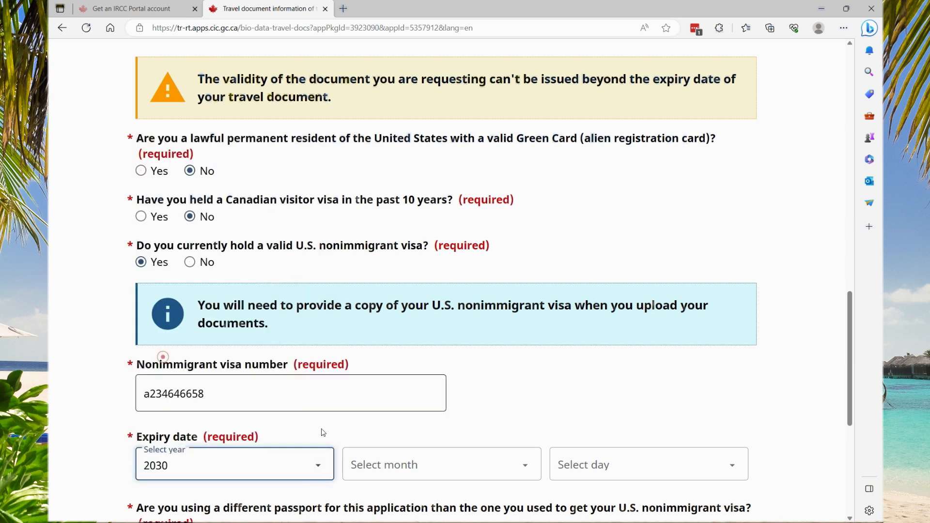
left_click(380, 464)
left_click(377, 270)
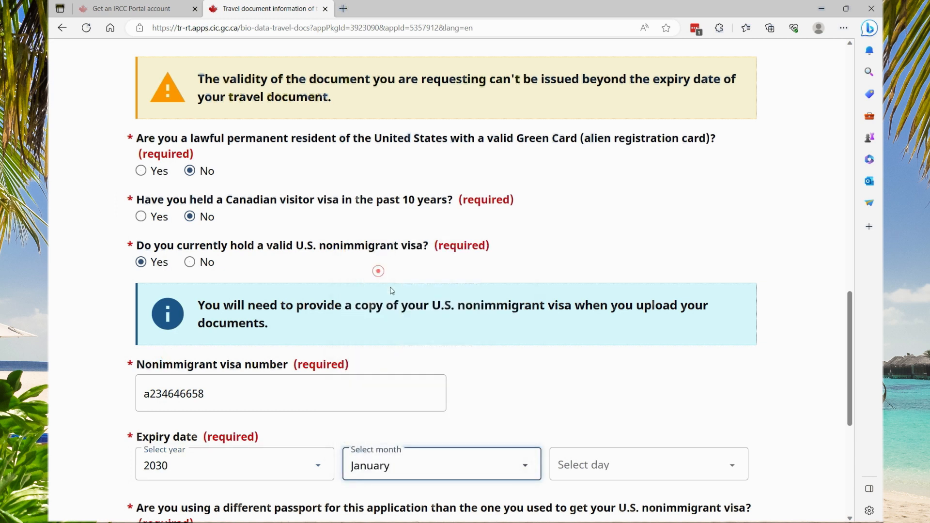
left_click(722, 460)
left_click(597, 282)
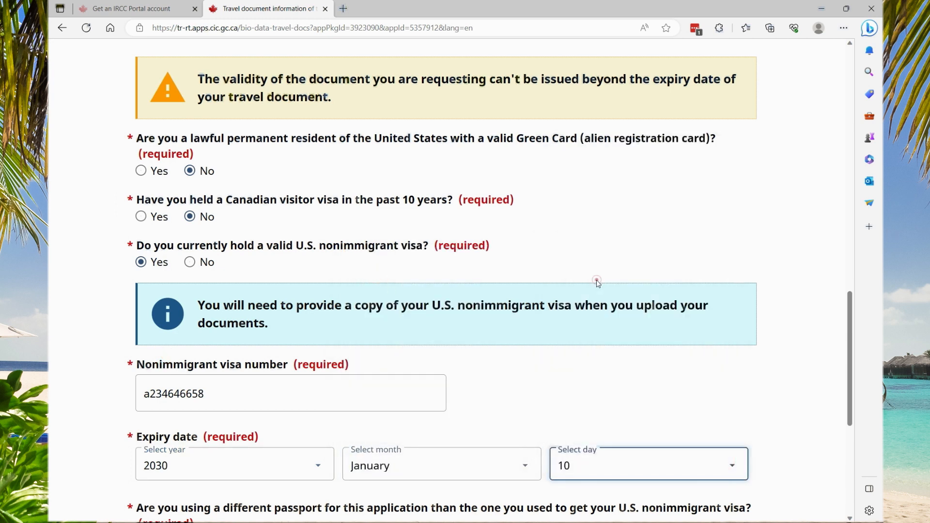
Answer No to using a different passport and save the travel document details.
scroll(484, 370, "down", 3)
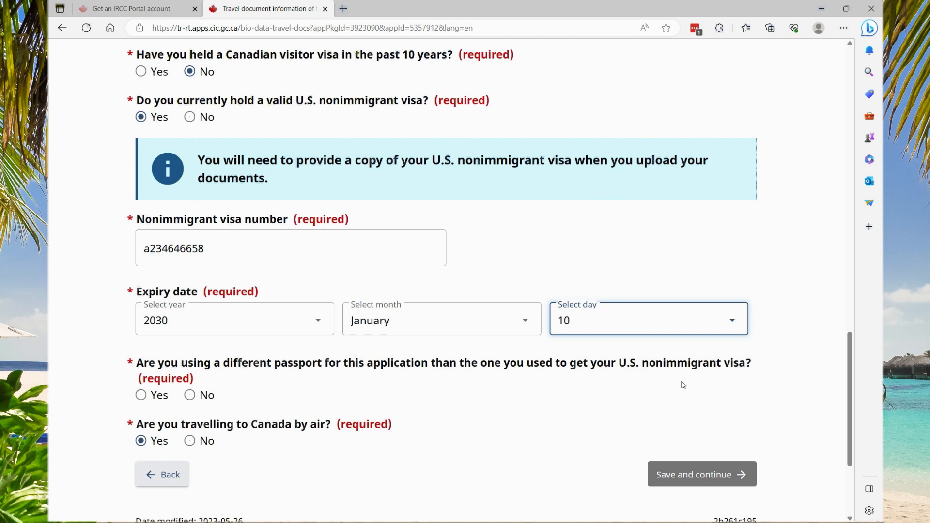
left_click(190, 395)
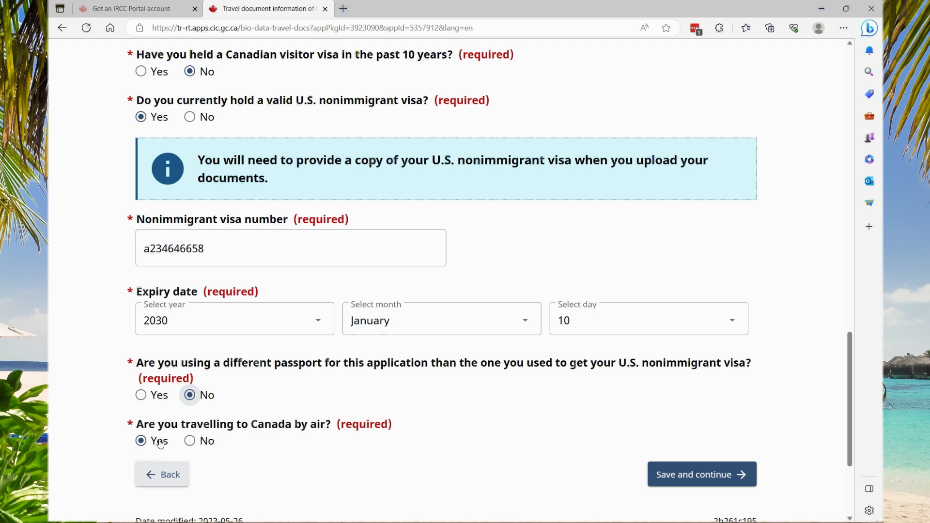
left_click(675, 474)
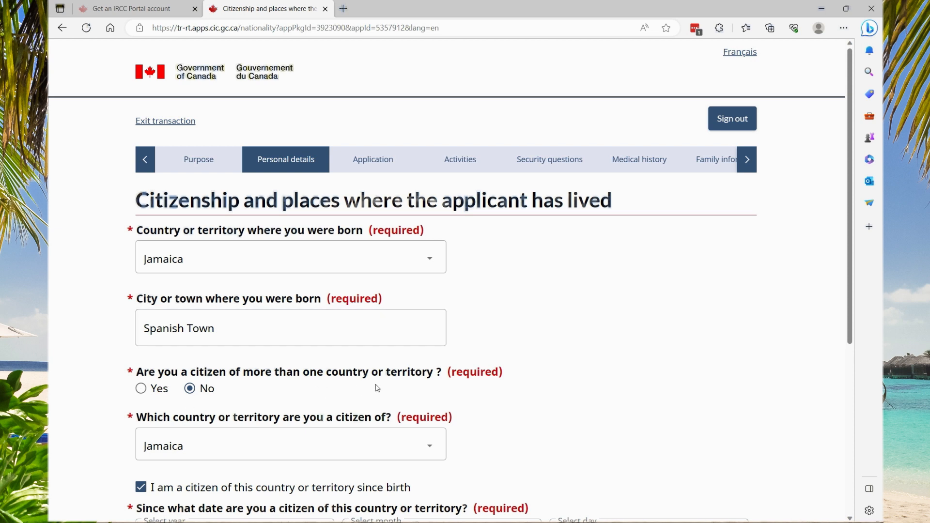
Check the Spanish Town, Jamaica birthplace and Jamaican citizenship since 1 January 2000, then save.
scroll(194, 385, "down", 1)
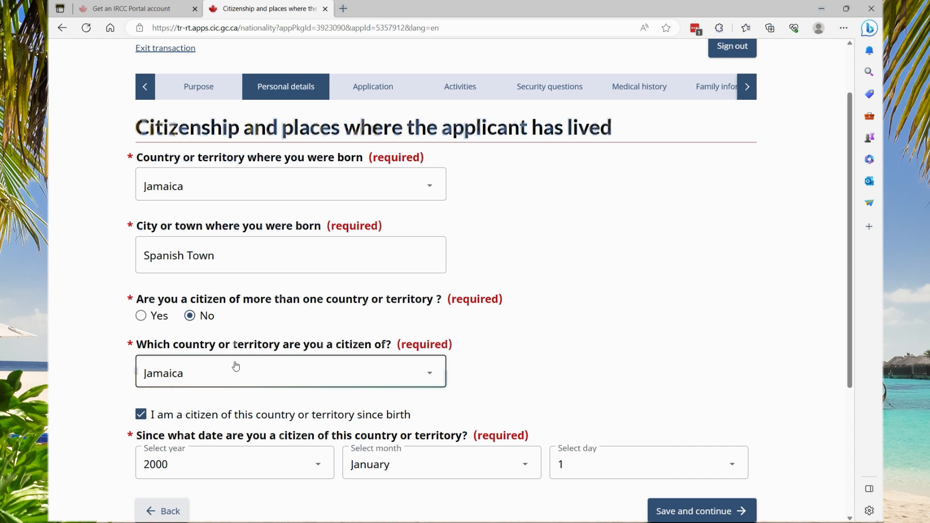
scroll(230, 374, "down", 1)
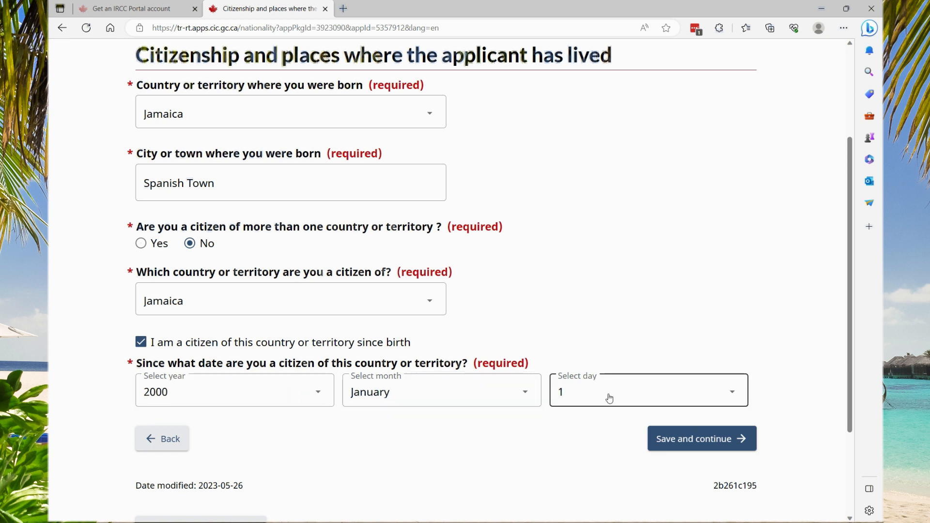
left_click(710, 439)
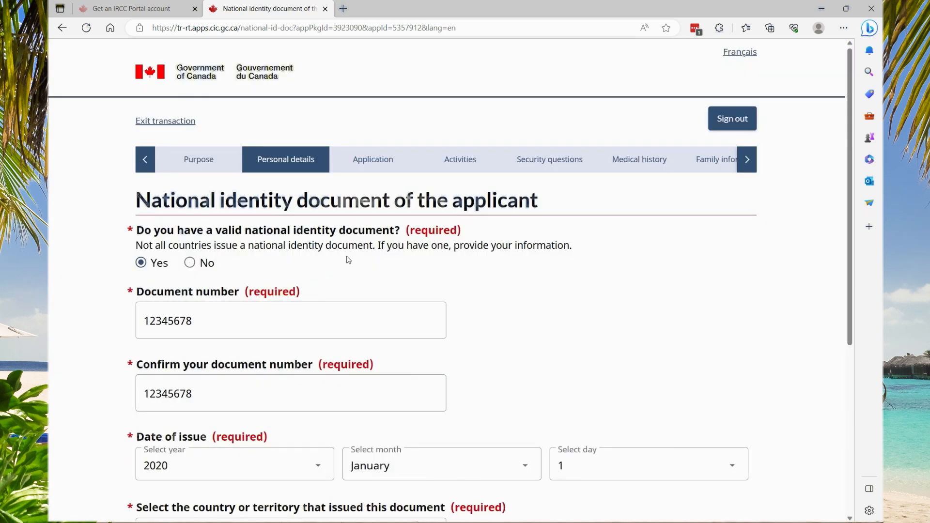
Confirm the national identity document, issued 1 January 2020 by Jamaica, and save it.
left_click(175, 321)
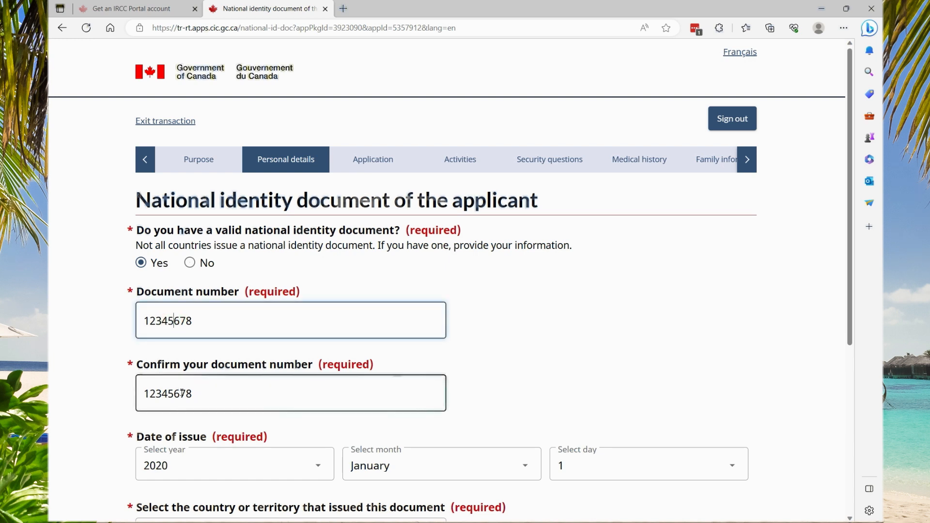
scroll(182, 393, "down", 2)
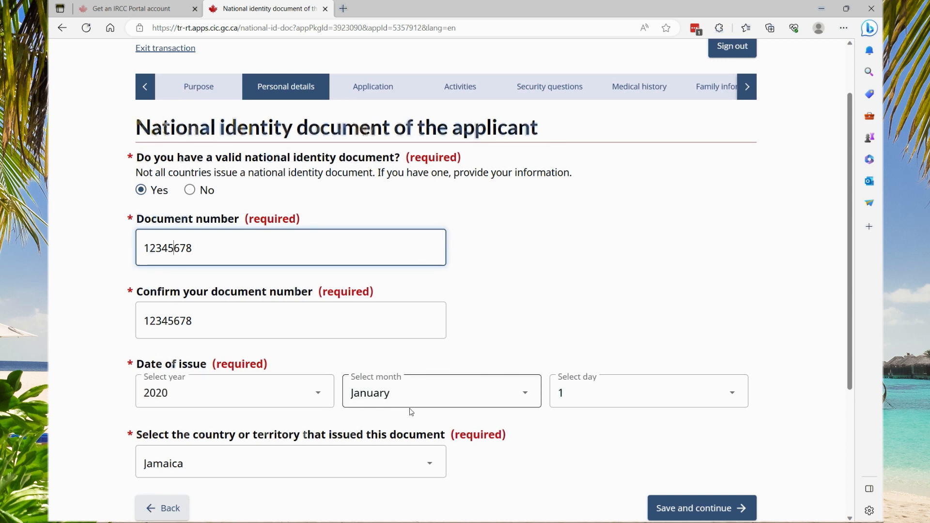
scroll(598, 398, "down", 3)
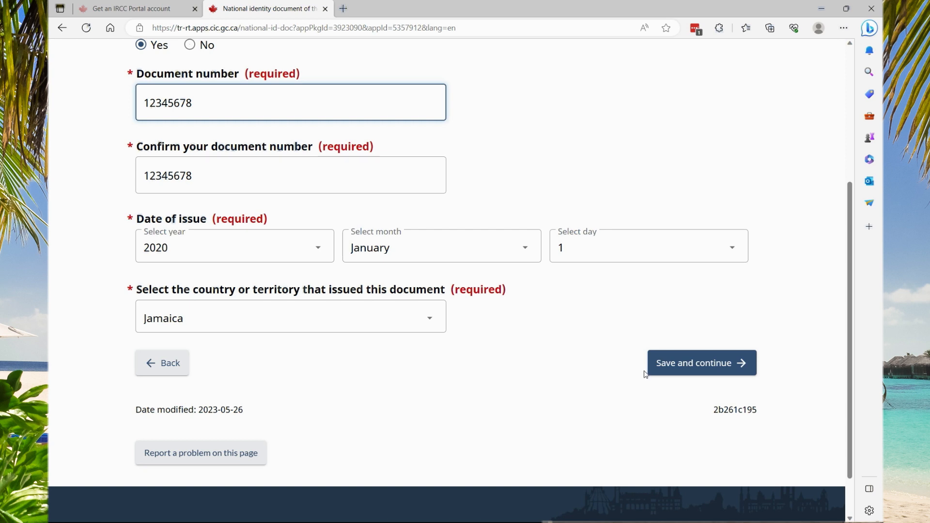
left_click(666, 371)
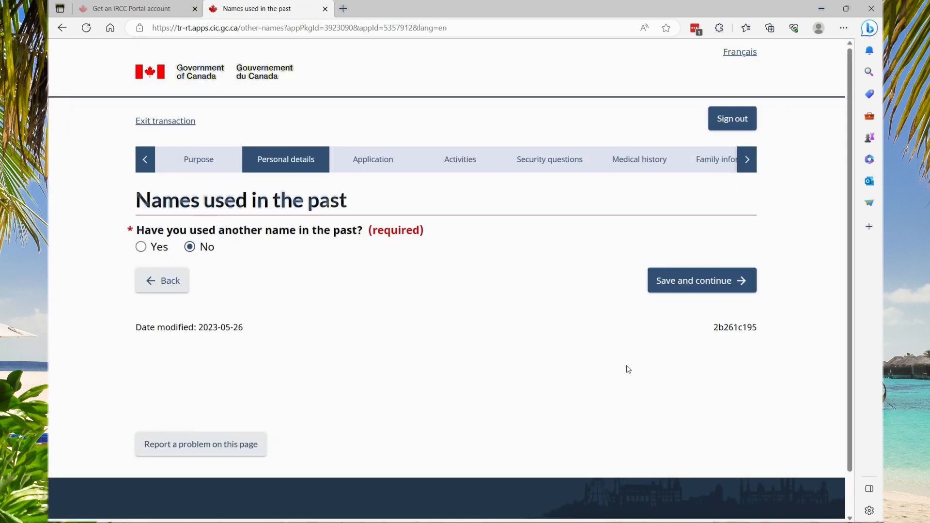
Save the past-names answer as No and fill the address search from a saved suggestion.
left_click(668, 282)
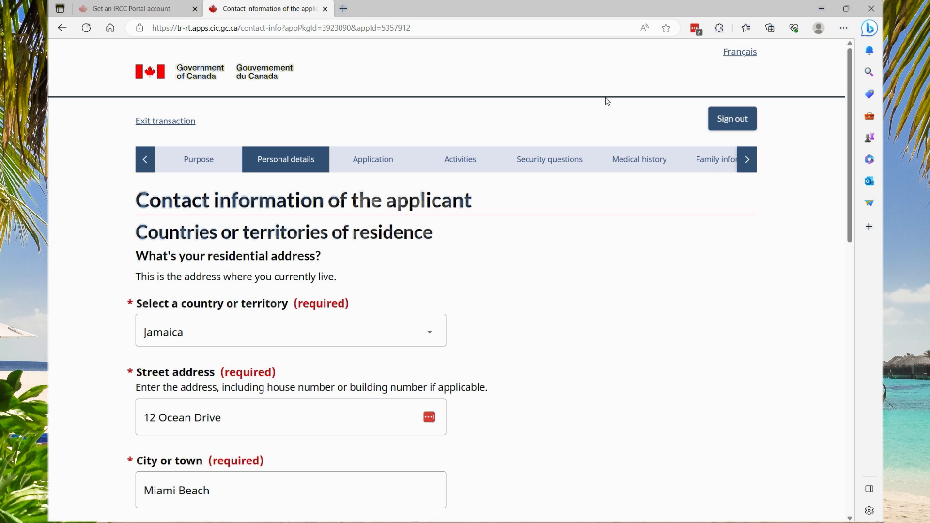
left_click_drag(135, 256, 330, 259)
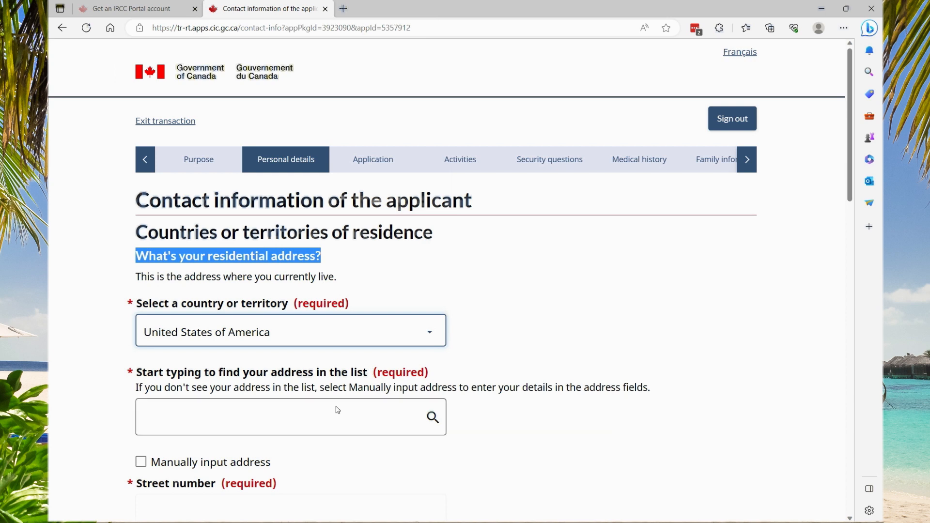
left_click(183, 410)
scroll(184, 264, "down", 3)
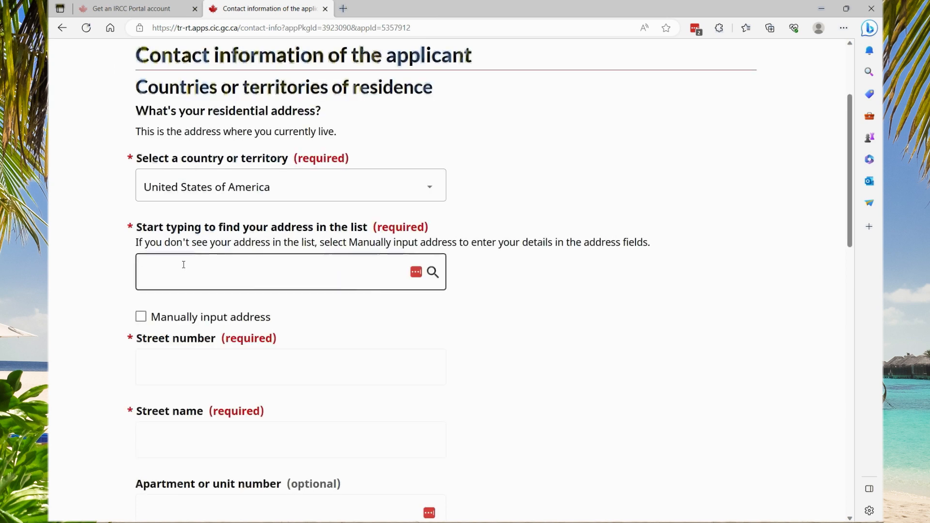
left_click(183, 265)
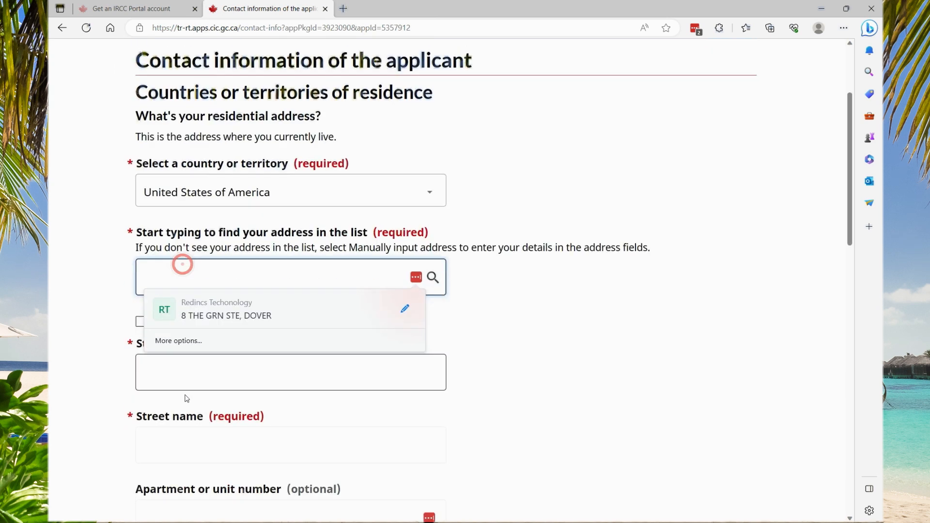
left_click(202, 312)
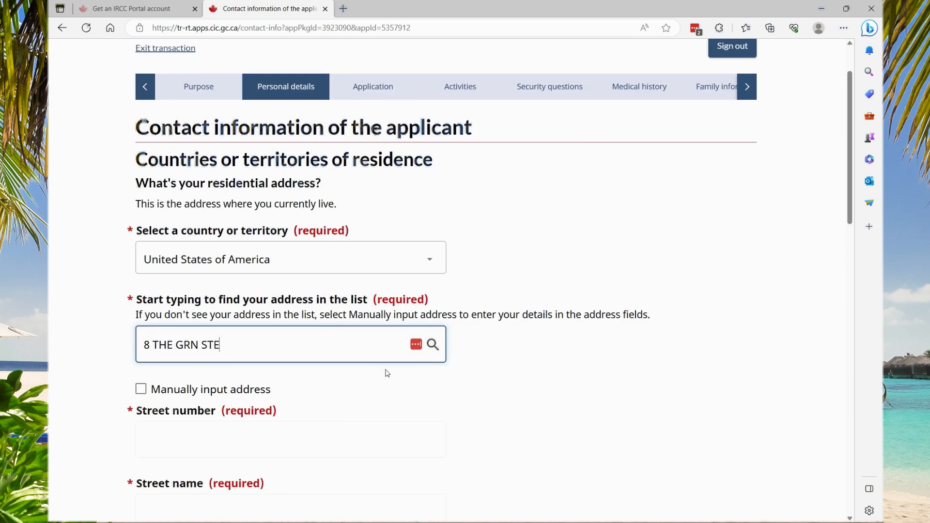
Check the Jamaica residence row, citizen since 2000-01-01, and submit the contact information.
scroll(384, 373, "down", 8)
scroll(244, 266, "down", 1)
left_click(201, 290)
scroll(201, 293, "down", 3)
left_click(197, 283)
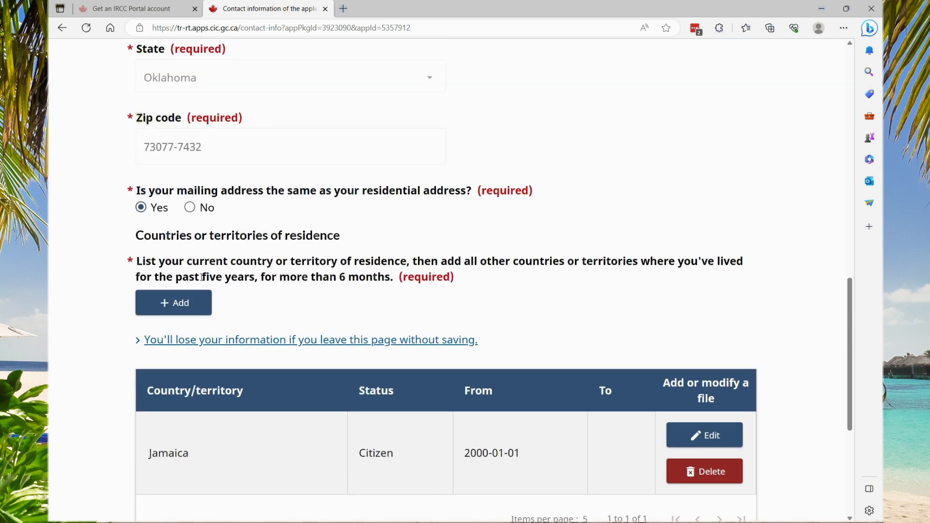
left_click(203, 312)
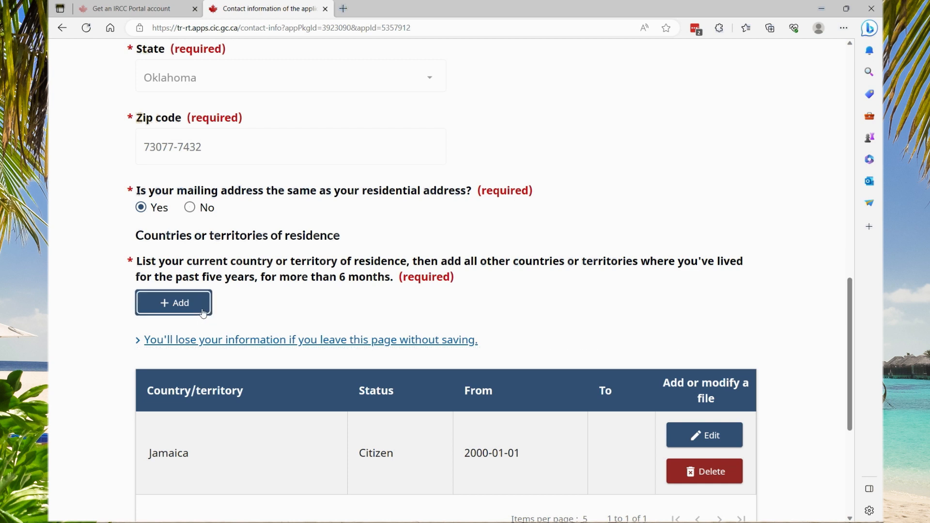
scroll(204, 316, "down", 1)
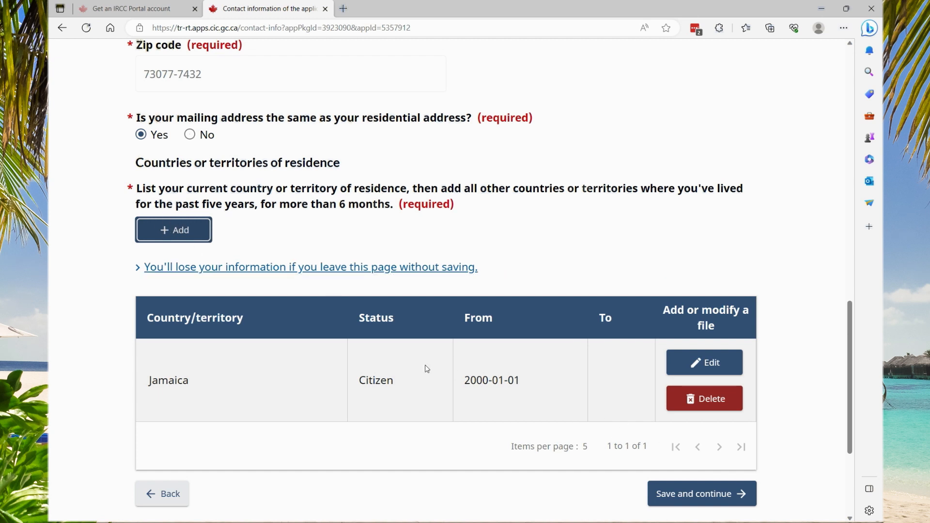
left_click(675, 495)
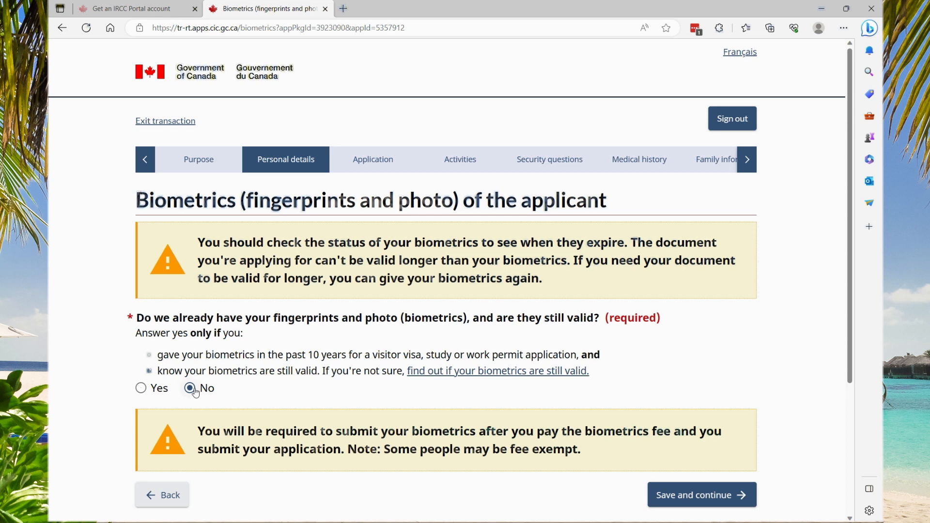
Save biometrics as No and finances of 10000 CAD with no outside funding.
scroll(629, 457, "down", 2)
left_click(679, 424)
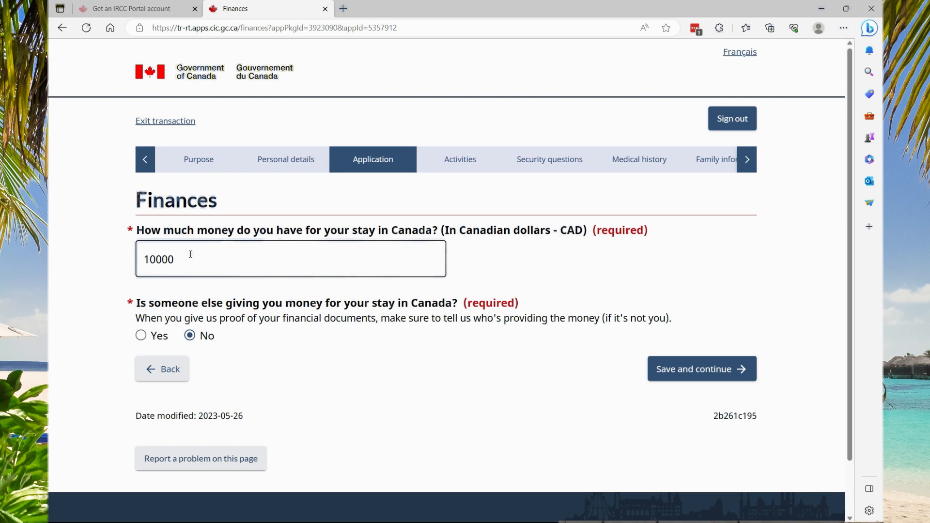
double_click(190, 258)
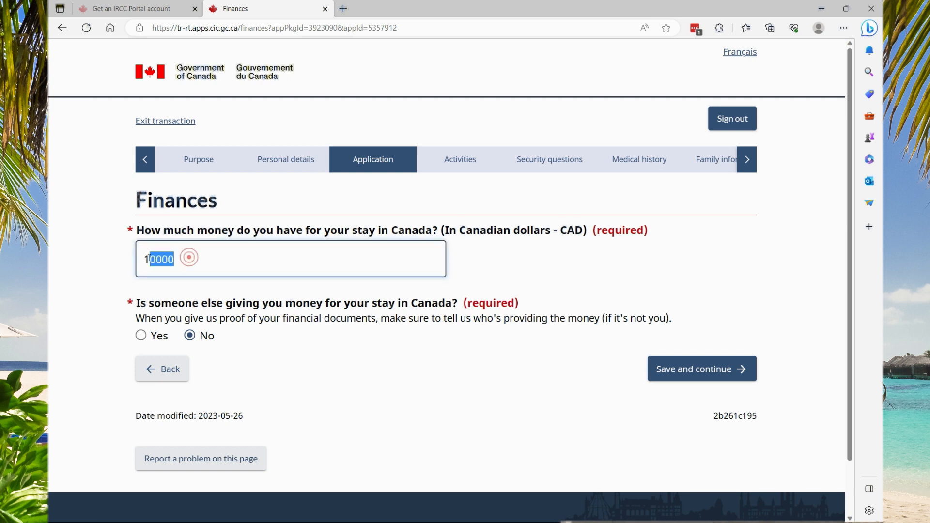
left_click(170, 297)
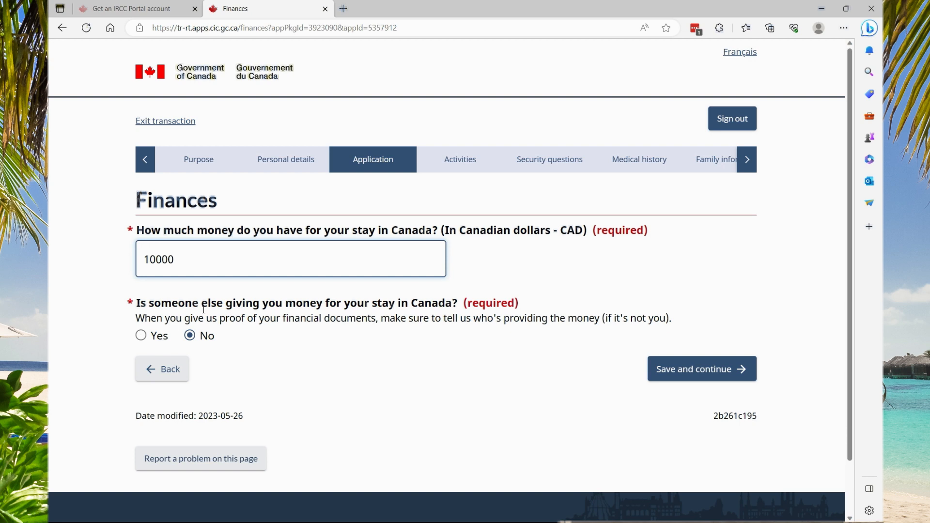
left_click(227, 340)
left_click(670, 375)
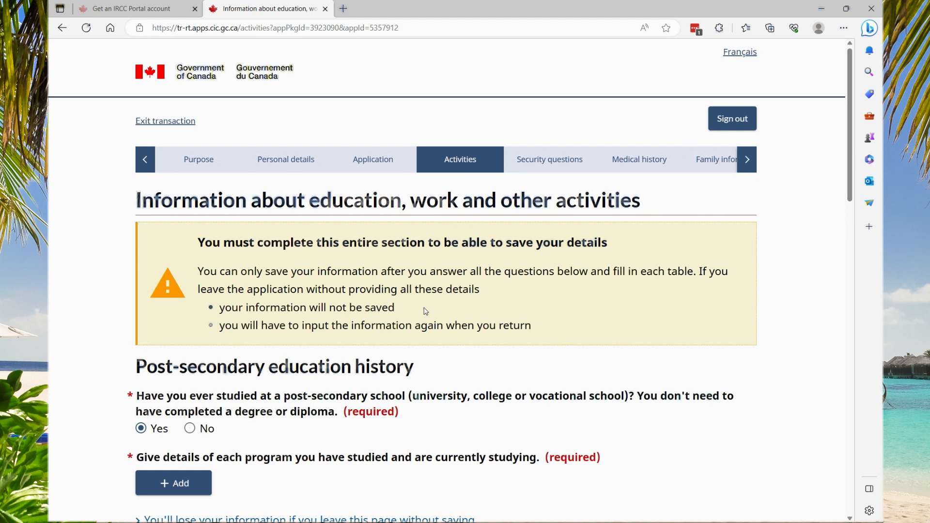
Start a new education entry, then discard it, keeping only the abcd Medicine entry.
scroll(426, 311, "down", 5)
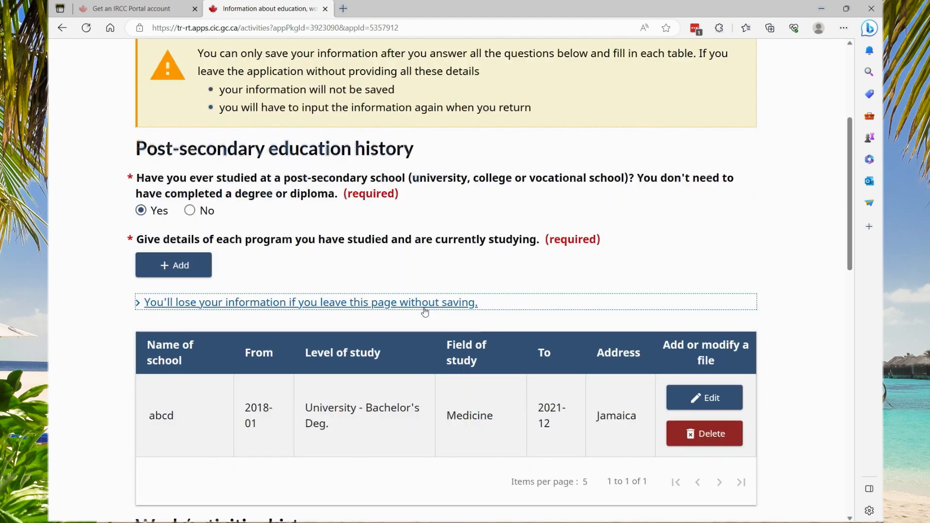
left_click(168, 267)
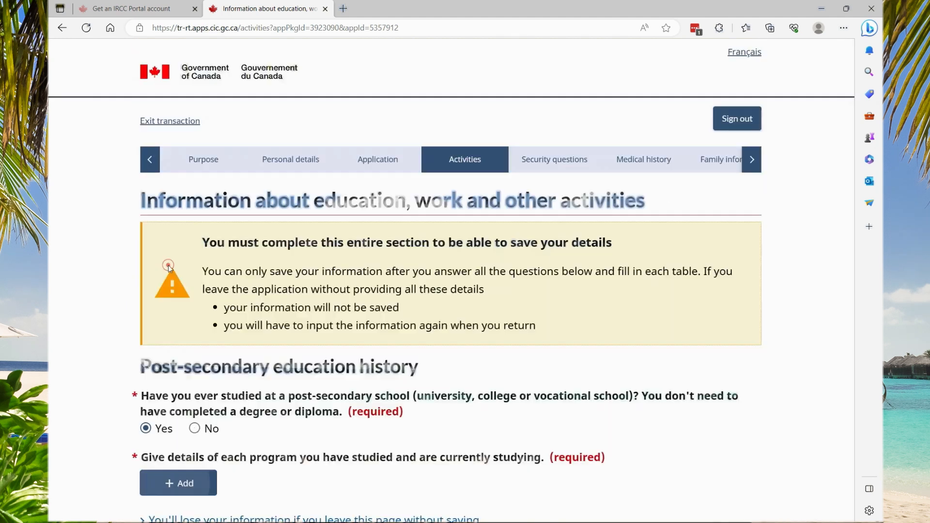
scroll(266, 242, "down", 5)
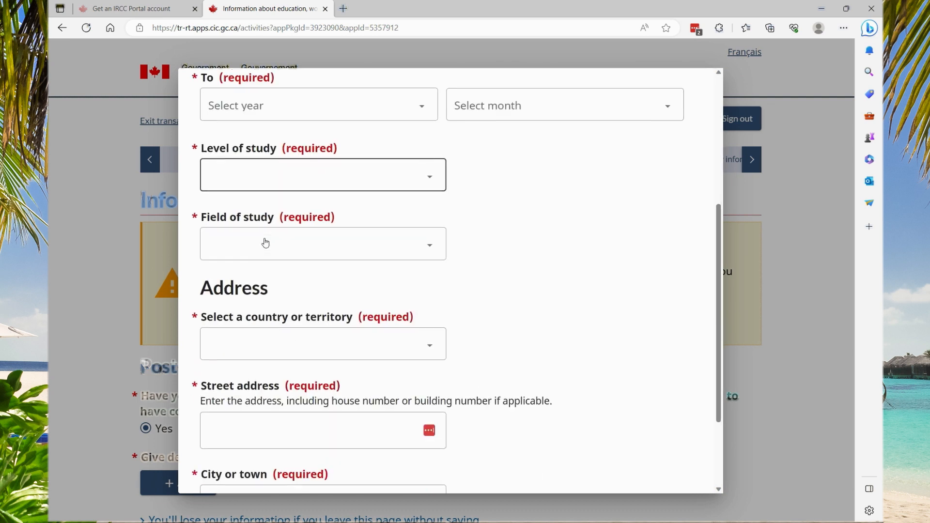
scroll(265, 242, "down", 3)
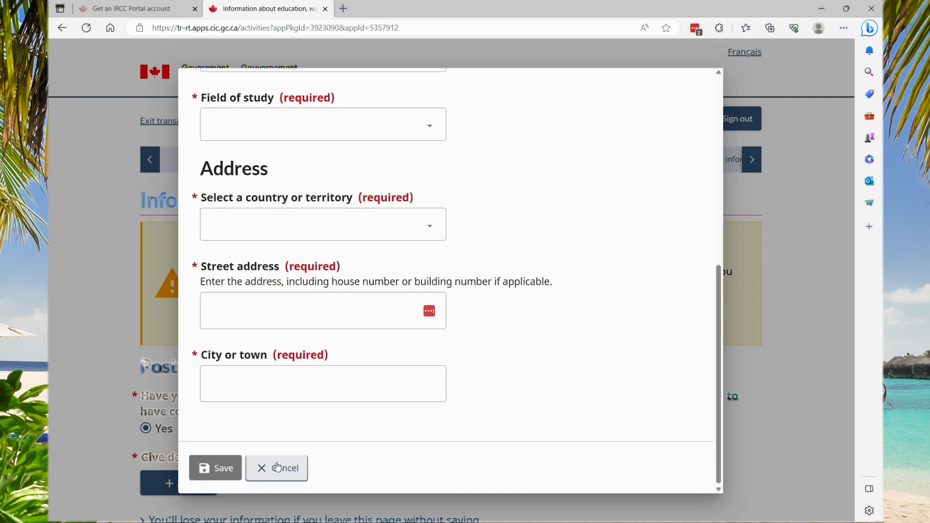
left_click(277, 467)
Review the Cook job in Jamaica and submit the education and work history.
scroll(280, 442, "down", 3)
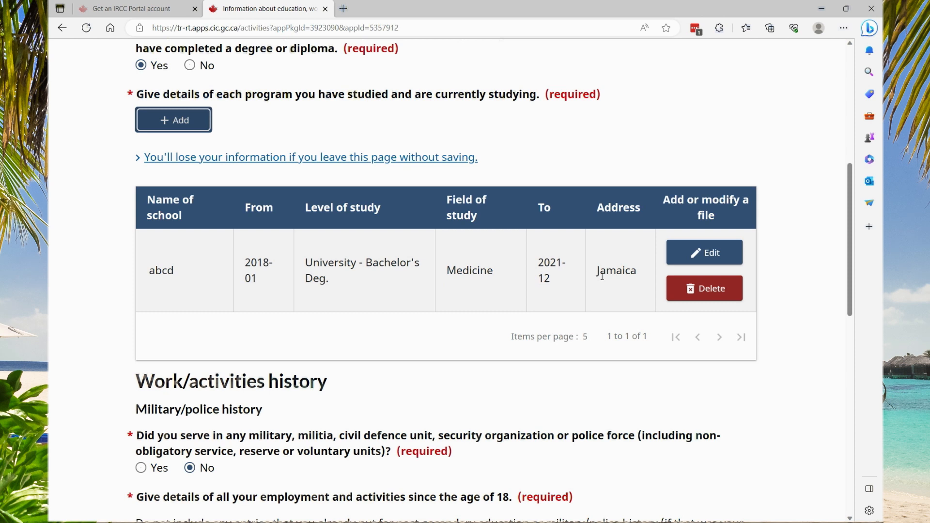
scroll(420, 323, "down", 2)
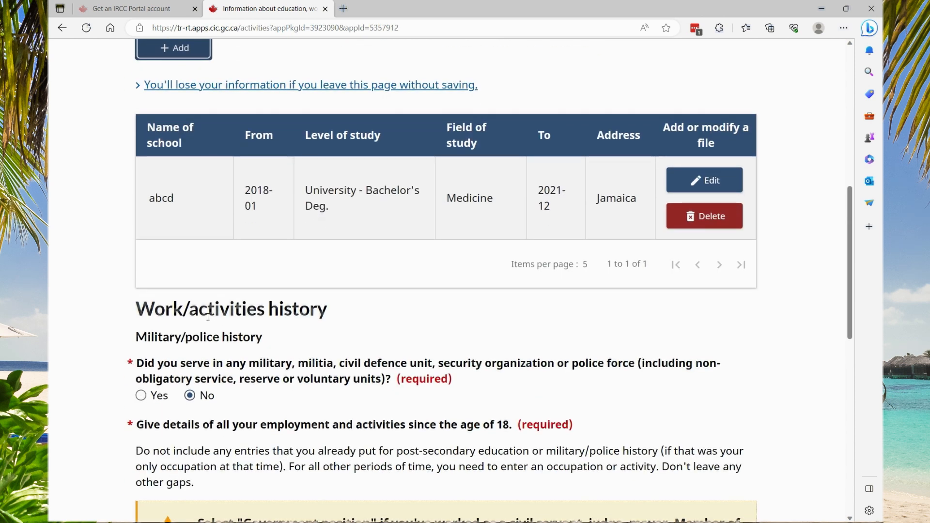
scroll(211, 315, "down", 2)
scroll(212, 316, "down", 2)
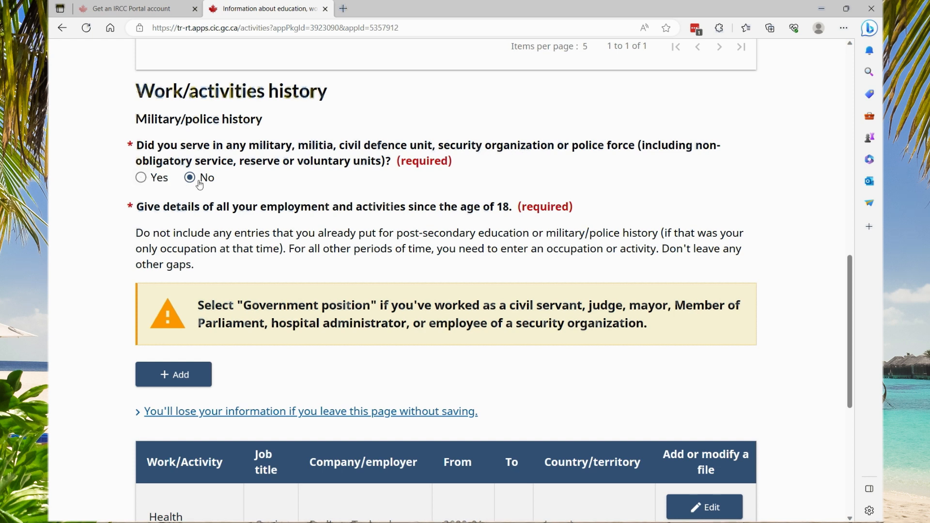
scroll(193, 179, "down", 1)
left_click_drag(136, 137, 572, 141)
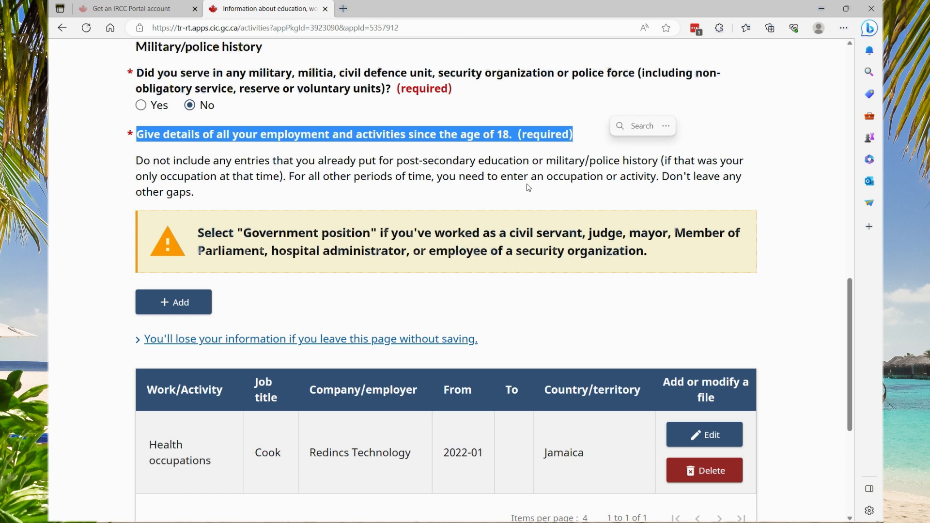
scroll(528, 185, "down", 1)
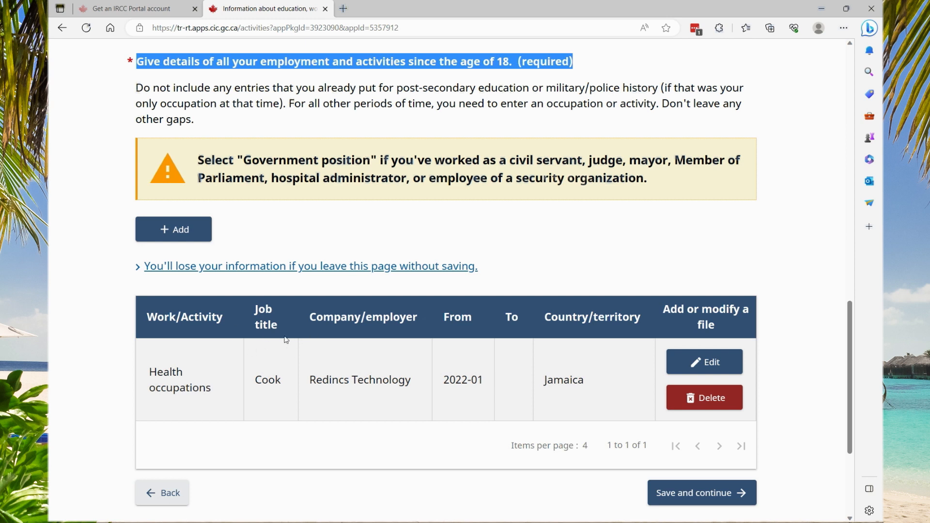
left_click(706, 491)
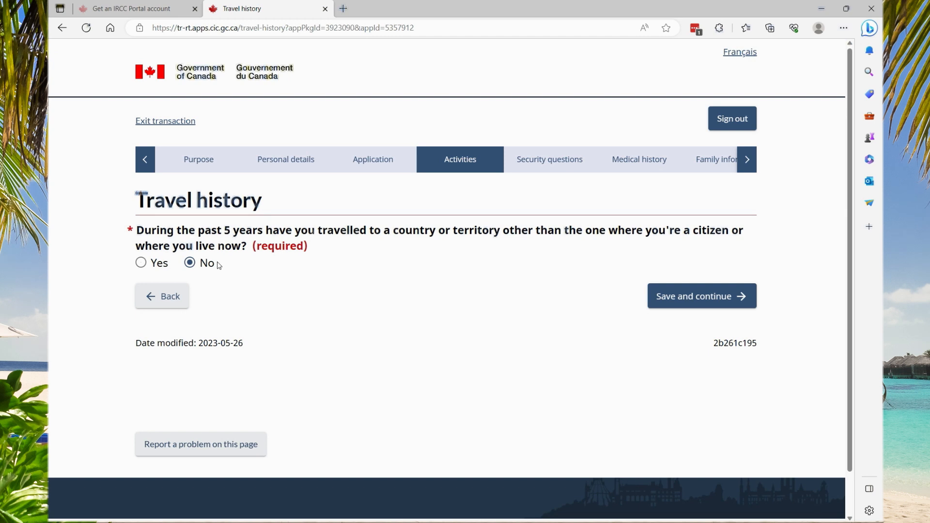
Save No answers on the Travel history and Travel history (continued) pages.
left_click(676, 303)
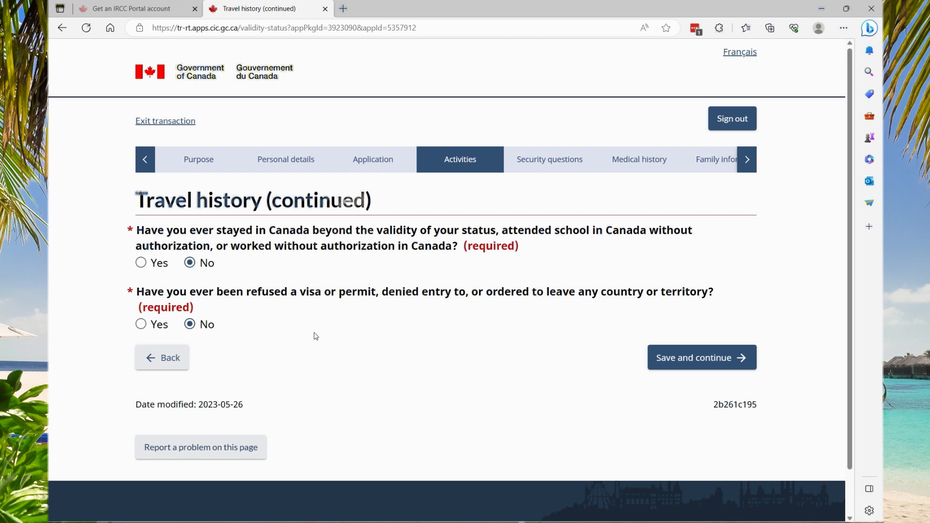
left_click(665, 356)
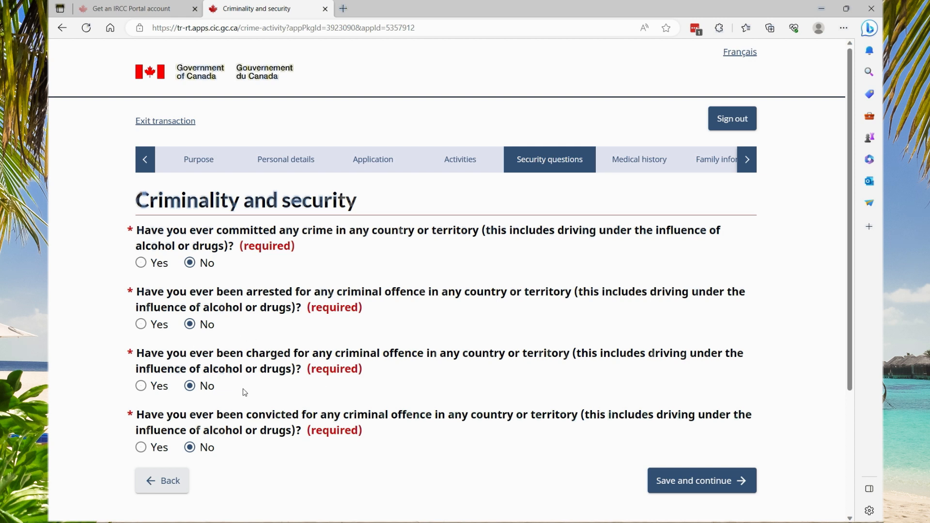
Submit No for every question on both criminality and security pages.
left_click(687, 483)
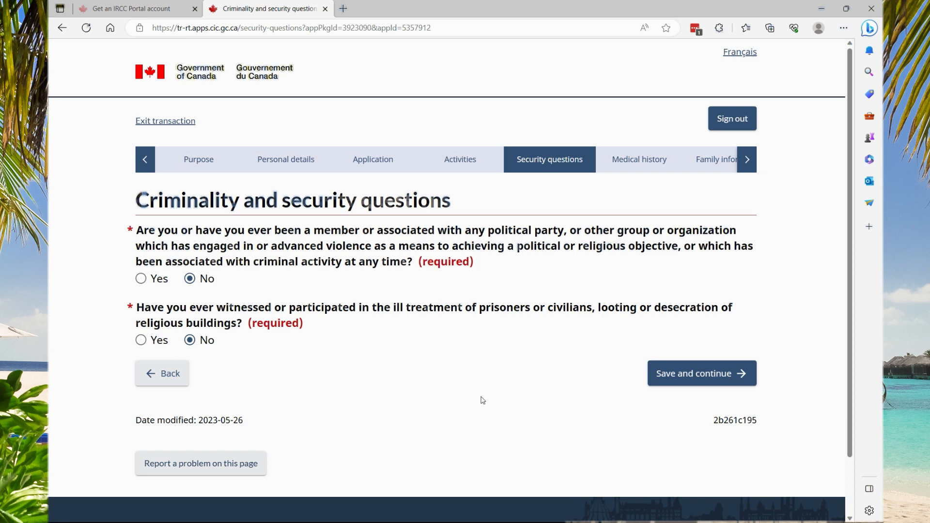
left_click(674, 387)
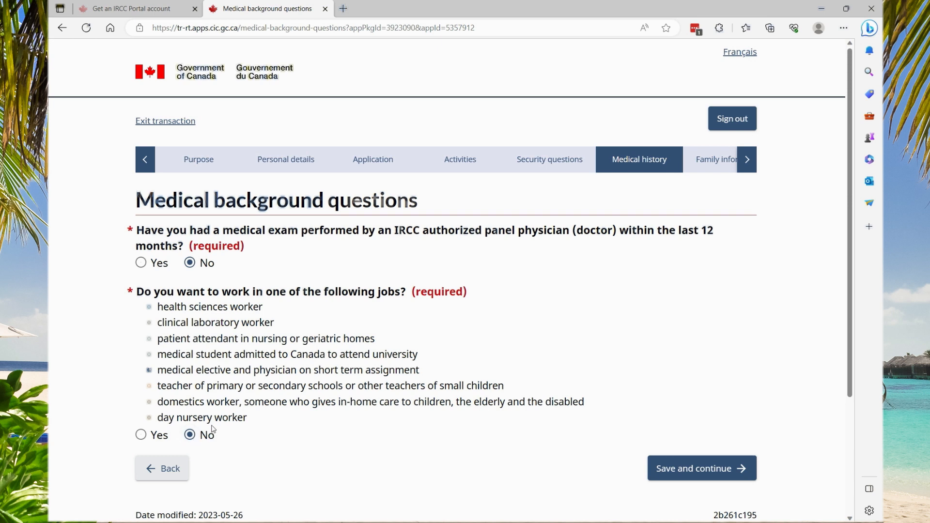
Save No answers on the medical background, tuberculosis and remaining medical pages.
left_click(659, 468)
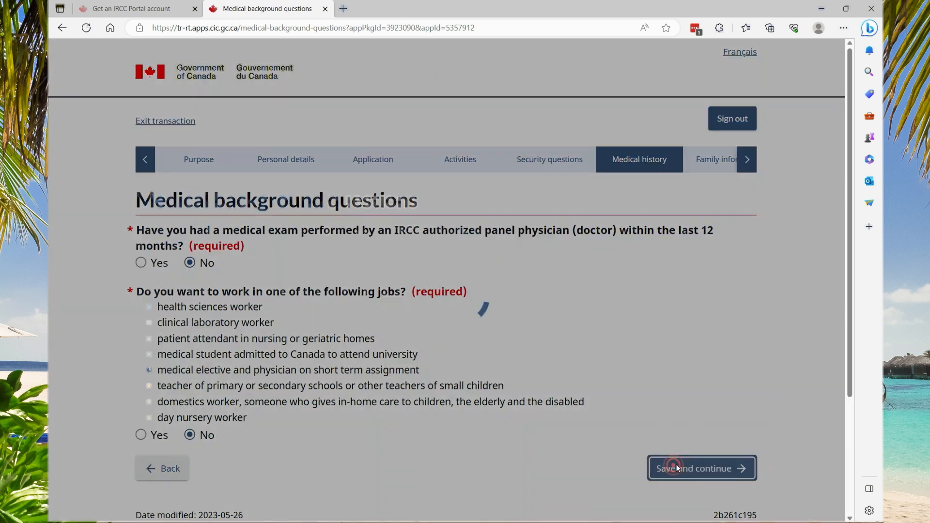
scroll(144, 155, "down", 1)
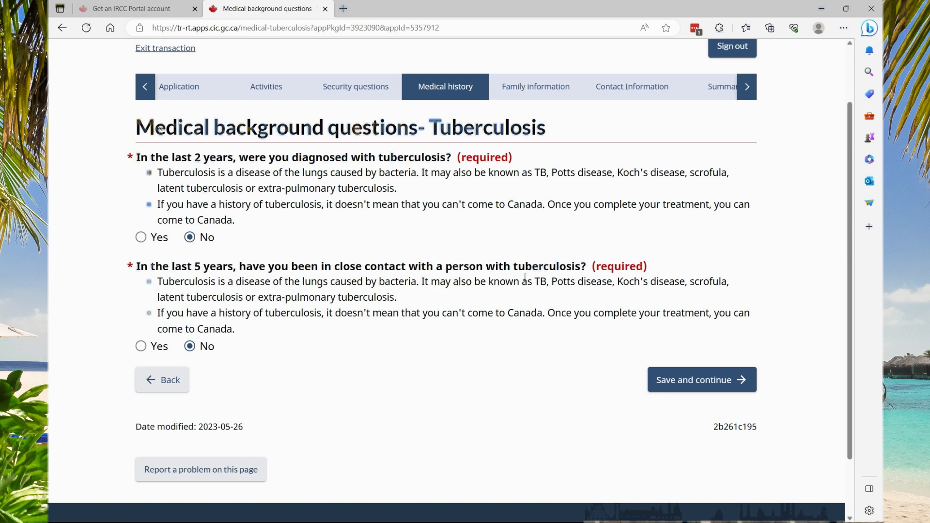
left_click(688, 382)
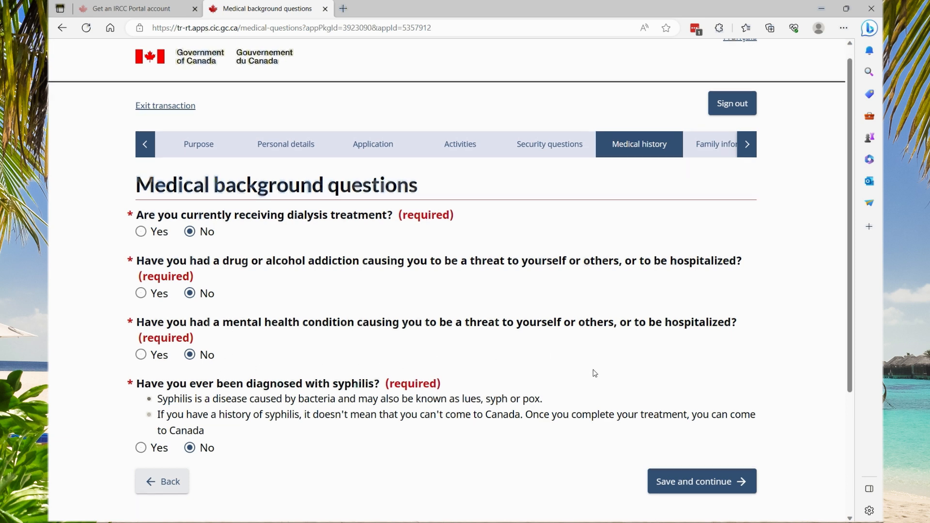
scroll(591, 373, "down", 3)
left_click(692, 358)
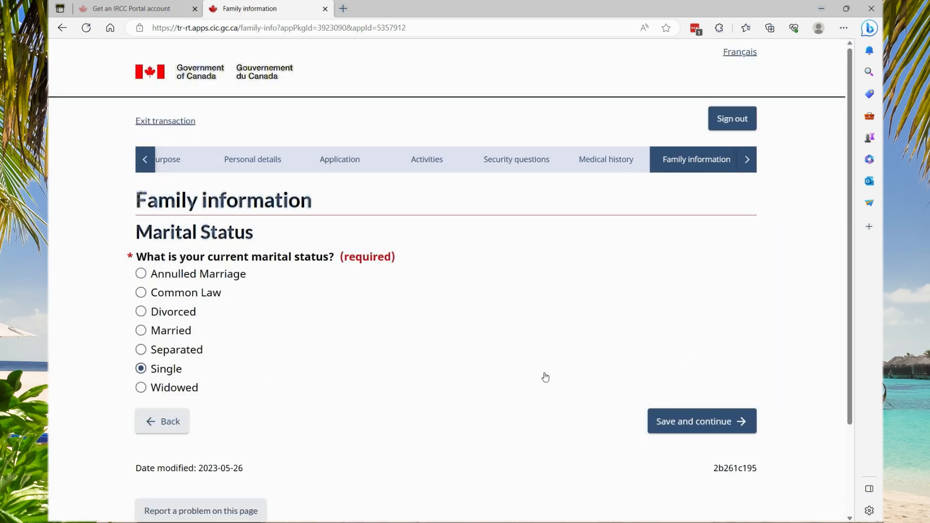
Save marital status Single, no children, and unknown parents across the family pages.
left_click(695, 423)
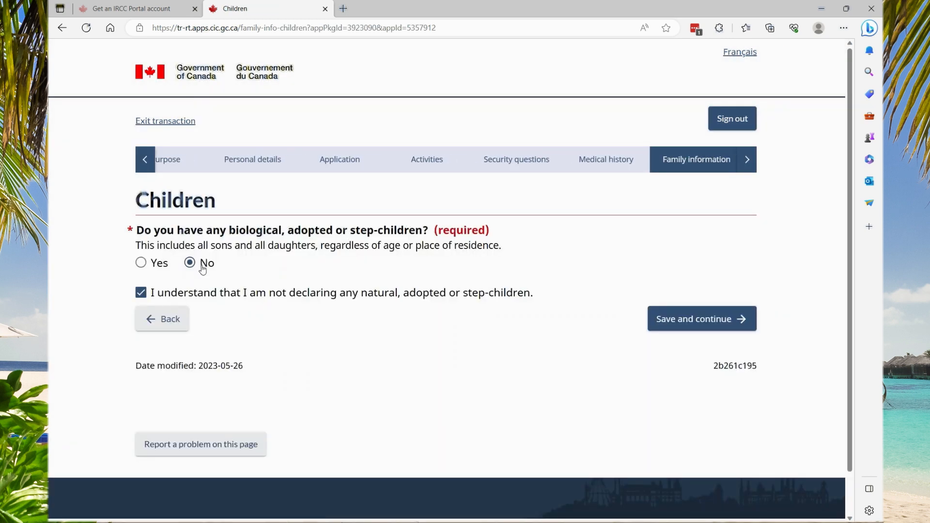
left_click(683, 322)
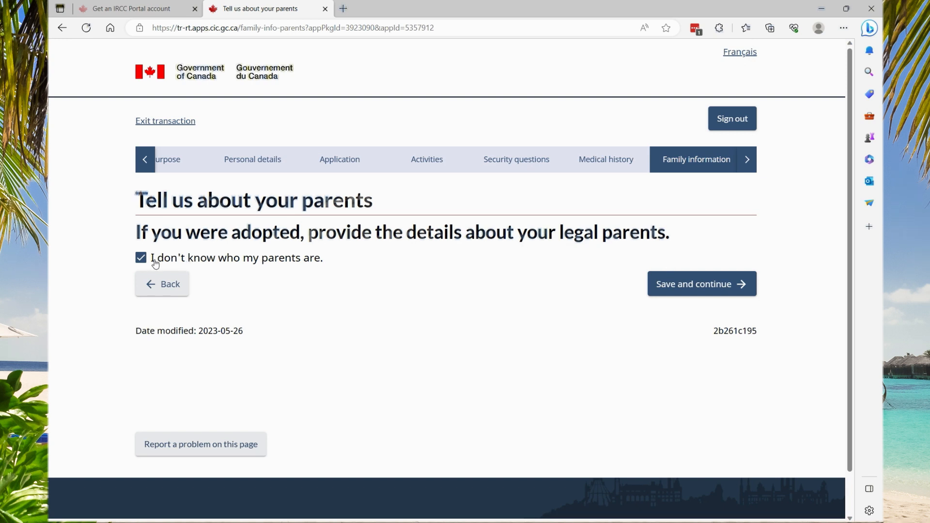
left_click(670, 290)
left_click(687, 285)
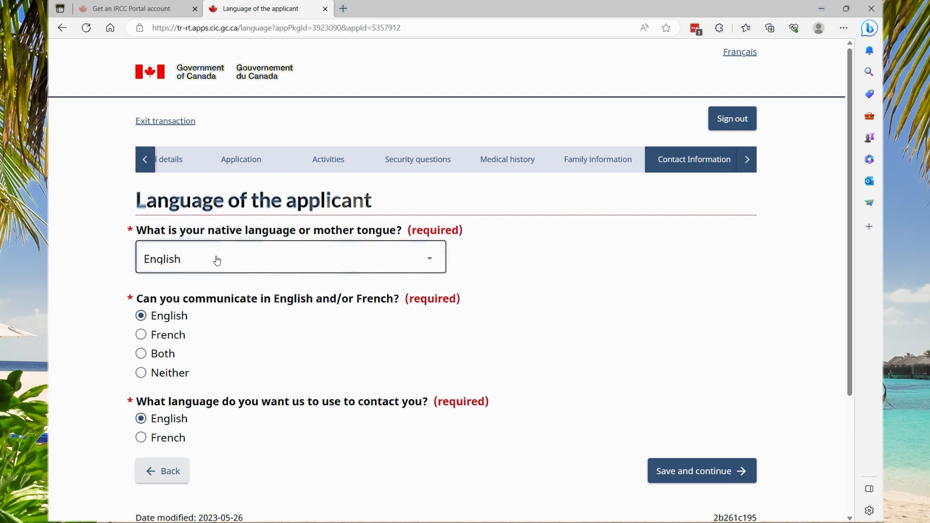
Keep English as the native language and save the language answers.
left_click(429, 257)
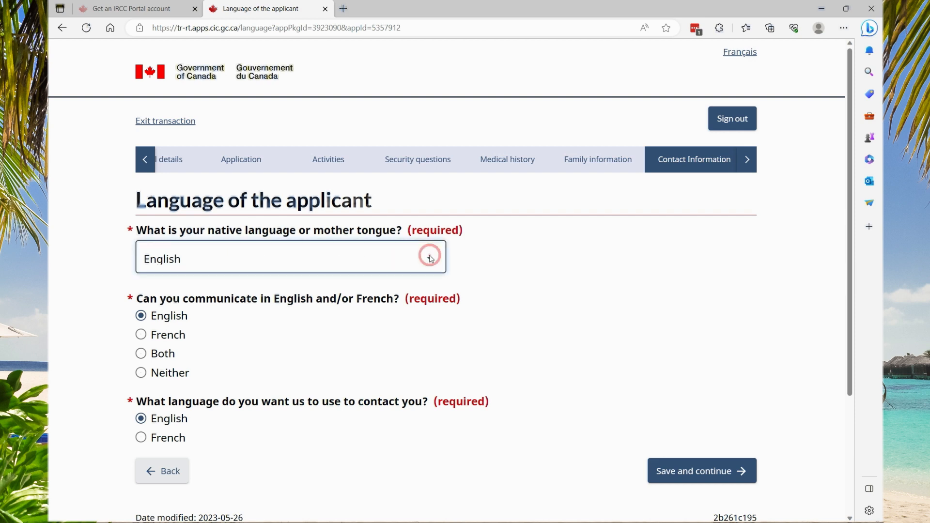
left_click(427, 258)
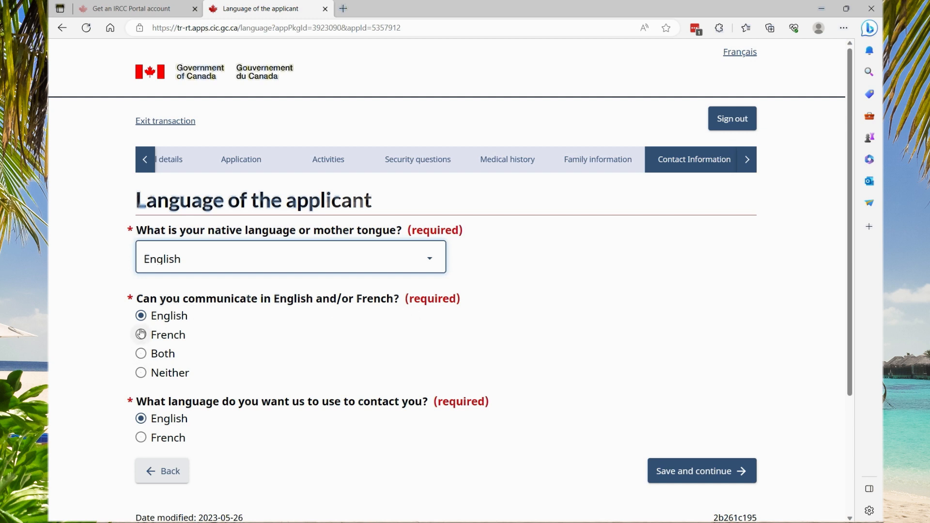
scroll(276, 326, "down", 2)
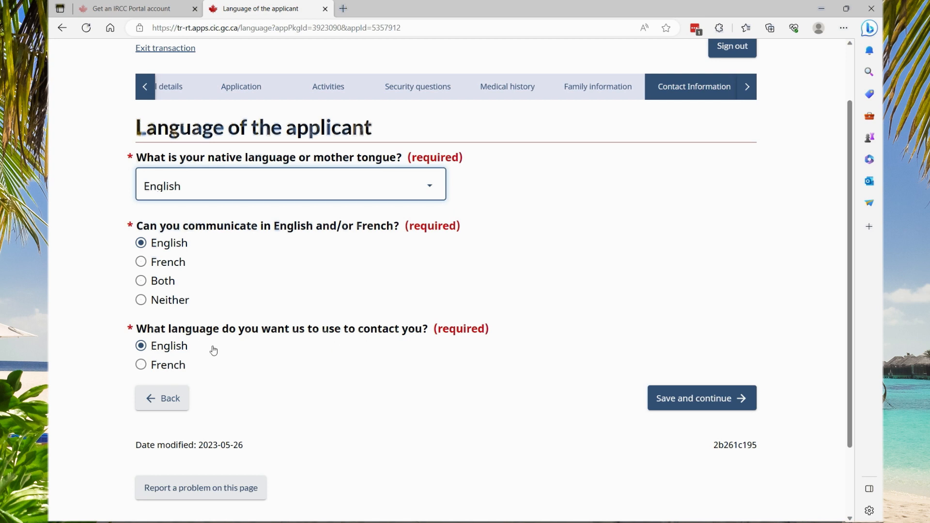
left_click(684, 397)
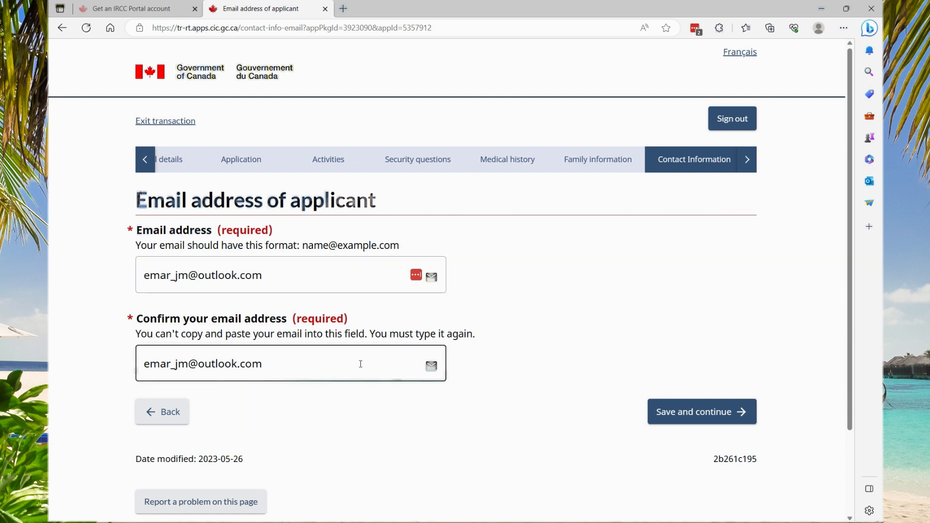
Save the email address and telephone details without adding another phone number.
left_click(694, 407)
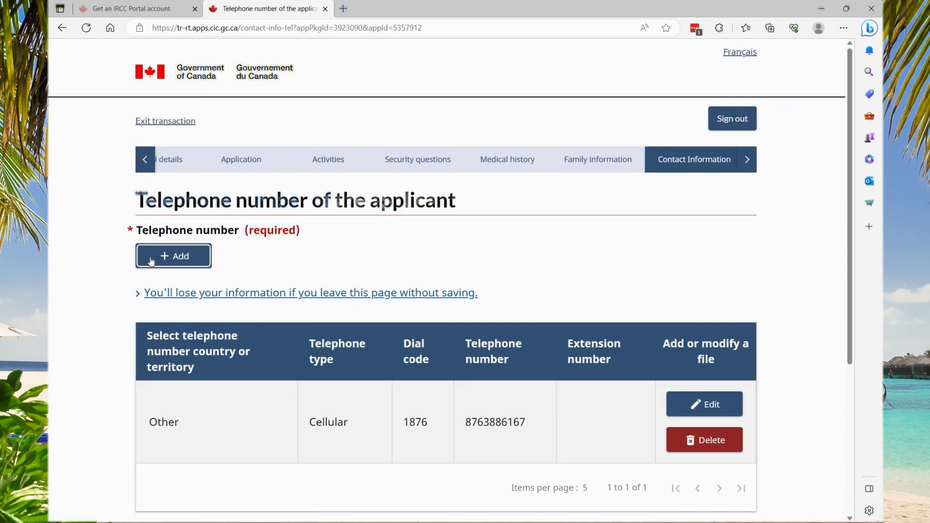
left_click(173, 256)
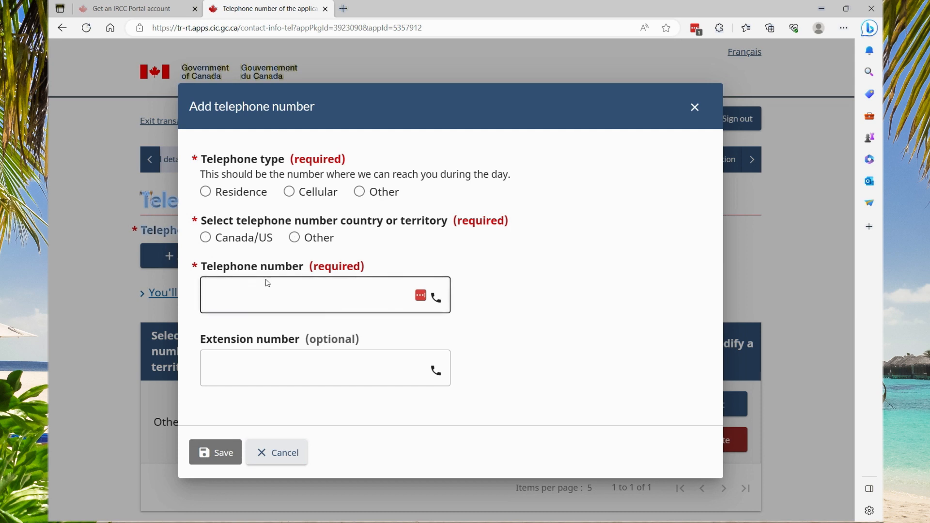
left_click(303, 458)
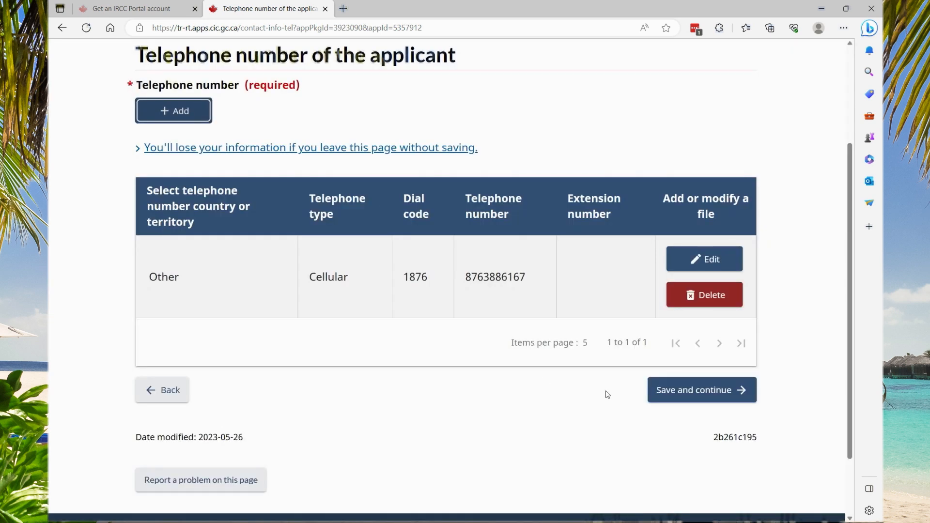
left_click(675, 393)
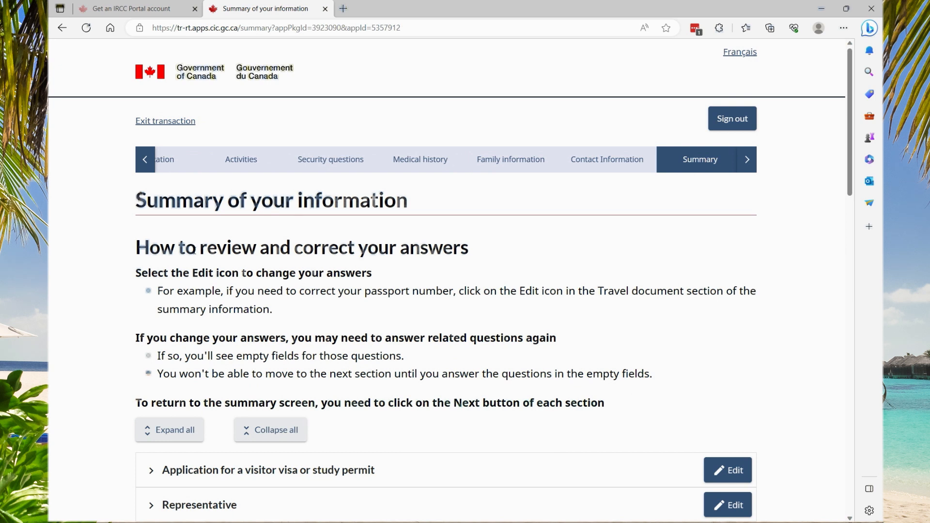
Re-save Names used in the past as No and the contact information, then confirm the summary.
scroll(193, 251, "down", 9)
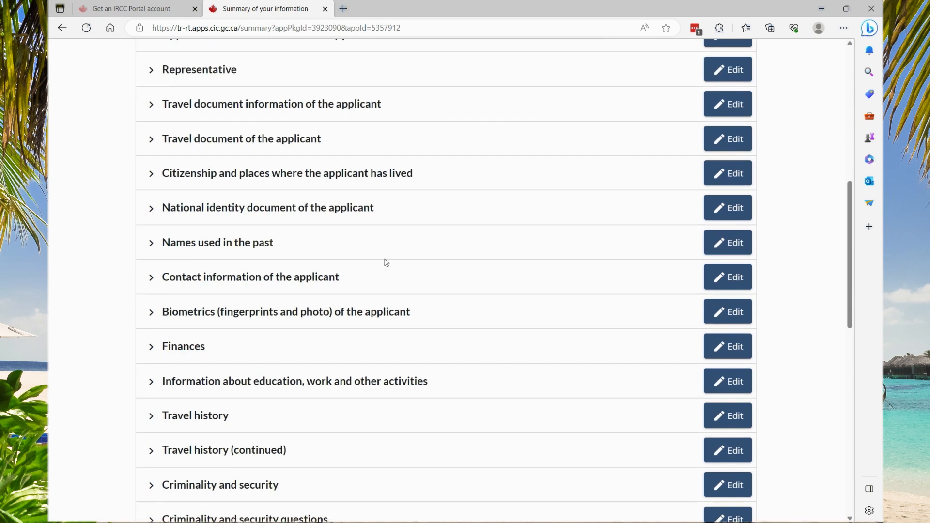
left_click(732, 243)
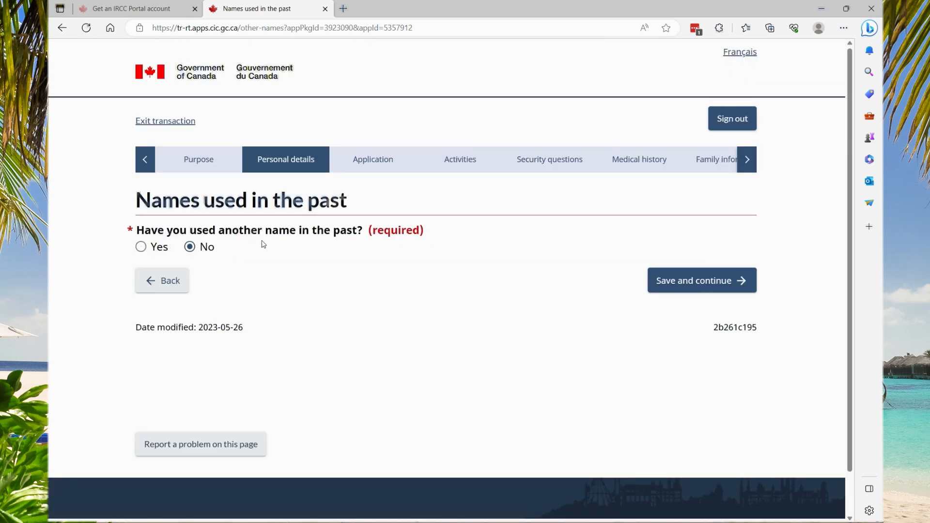
left_click(693, 285)
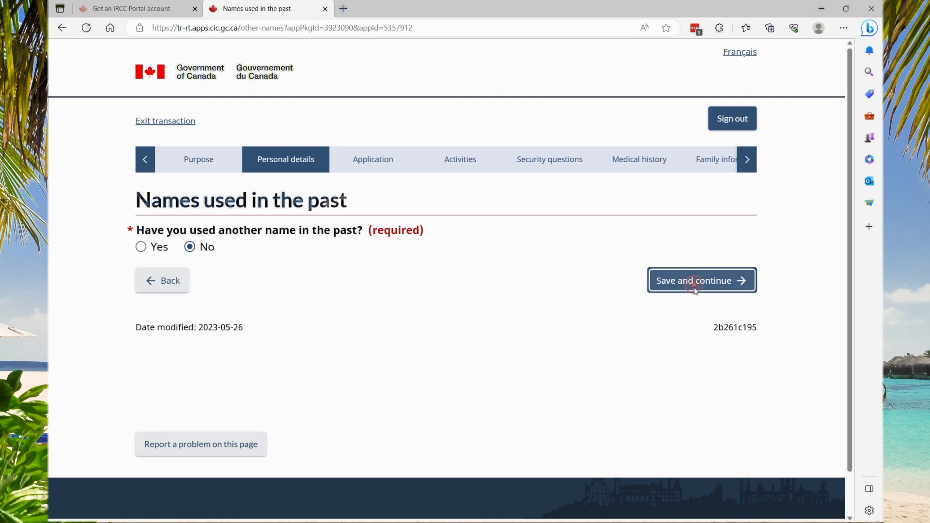
scroll(649, 343, "down", 15)
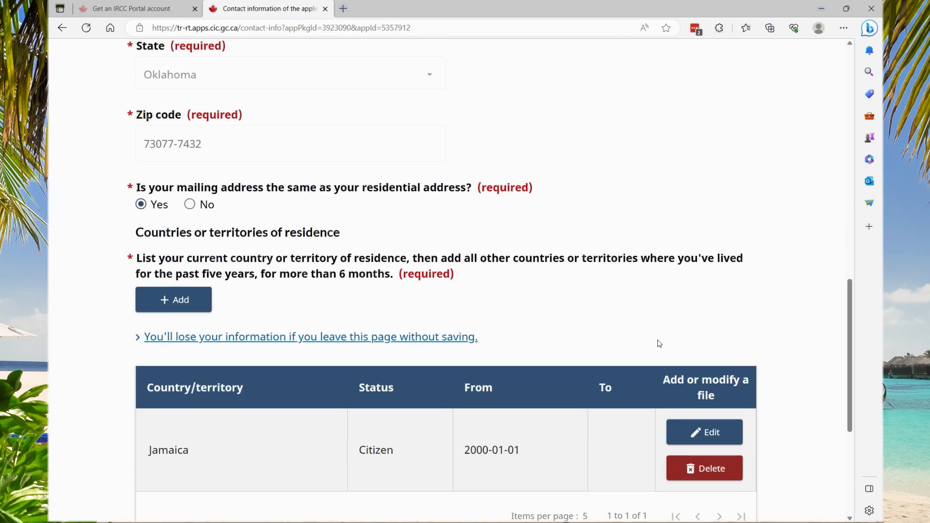
scroll(659, 343, "down", 6)
left_click(685, 313)
scroll(685, 349, "down", 5)
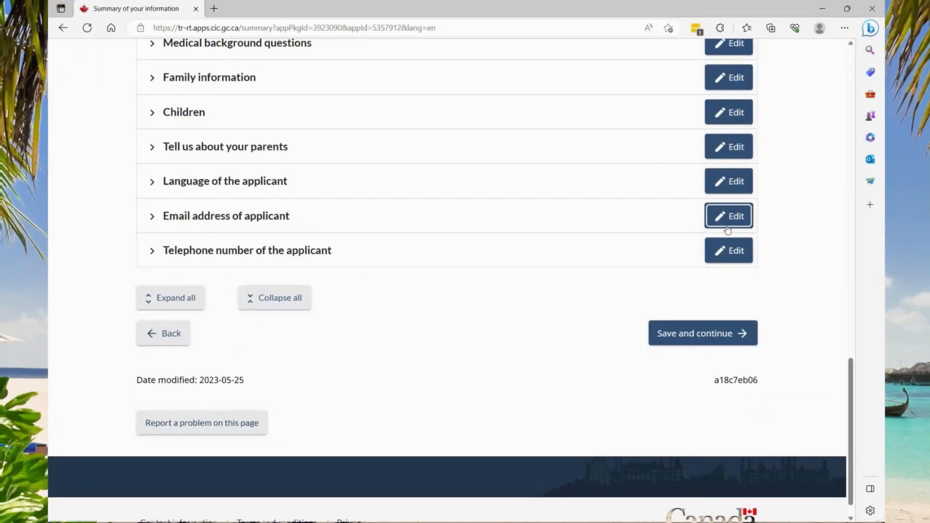
scroll(600, 309, "up", 3)
scroll(672, 373, "down", 2)
left_click(693, 406)
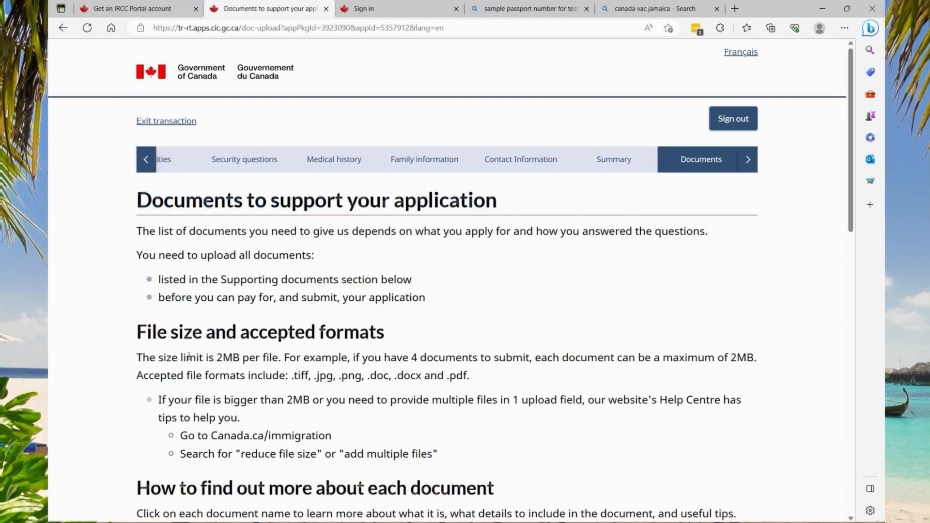
Scroll the Documents page to confirm the identity, passport and funds documents are uploaded and optional documents are empty.
scroll(231, 358, "down", 1)
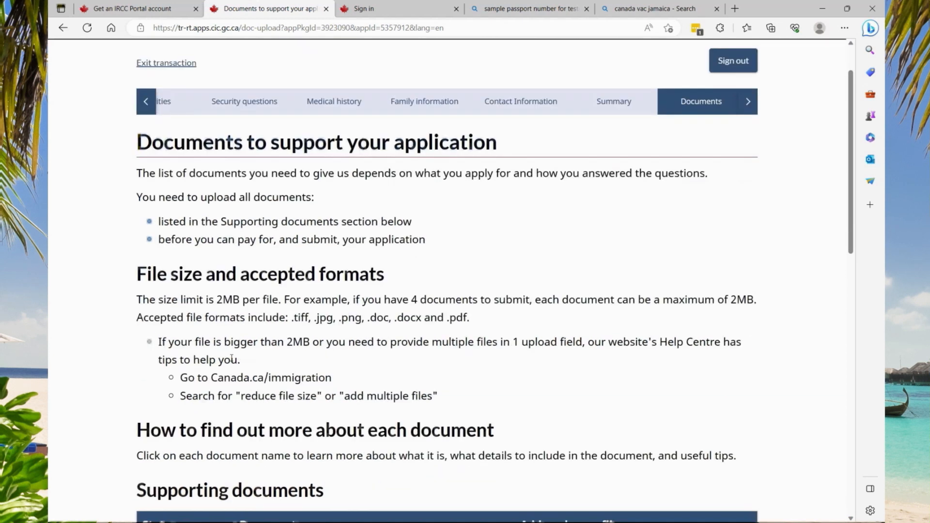
scroll(231, 358, "down", 2)
scroll(274, 347, "down", 3)
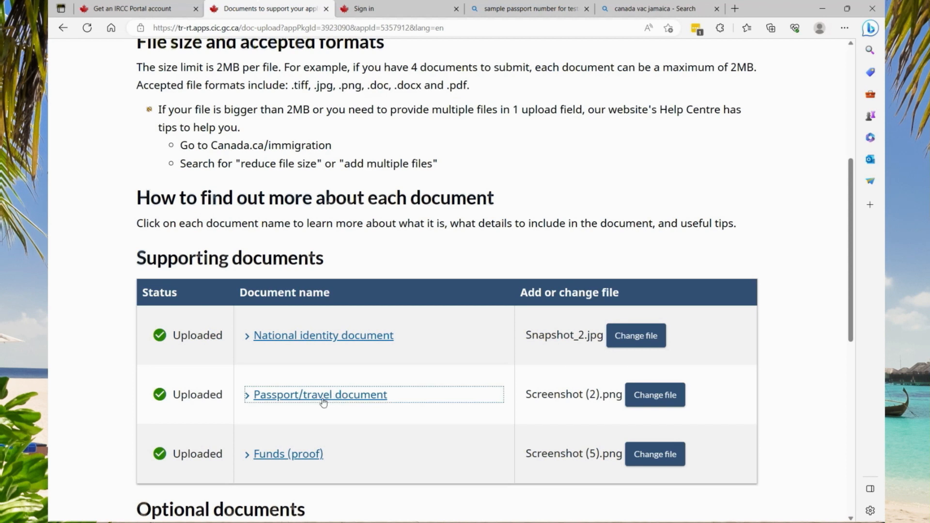
scroll(323, 403, "down", 3)
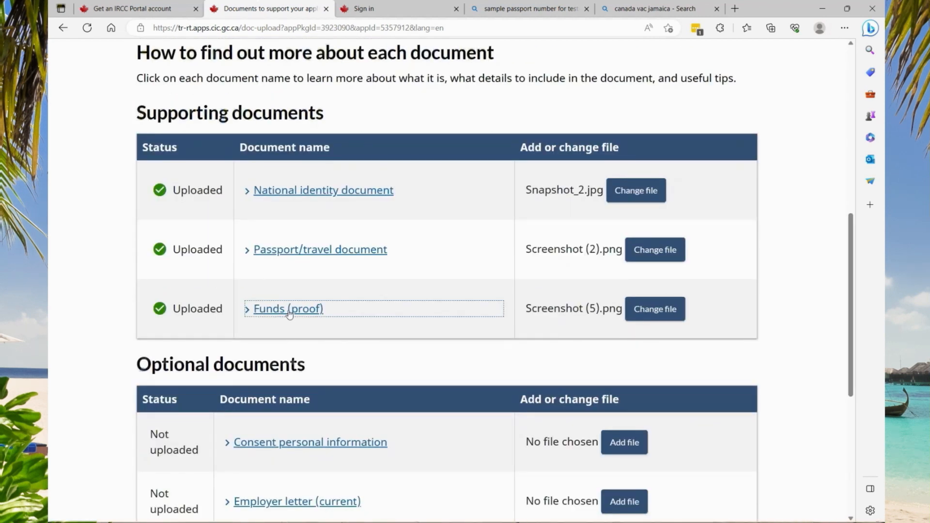
scroll(289, 314, "down", 4)
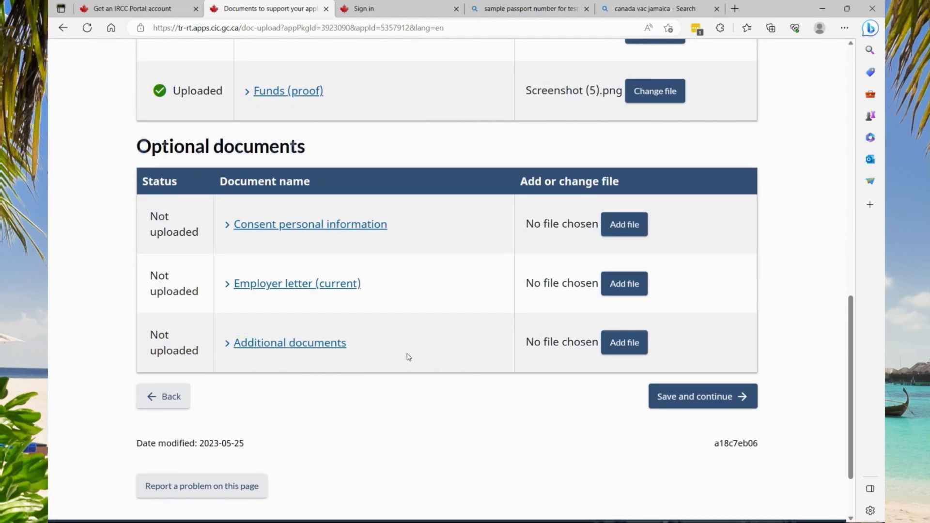
scroll(408, 356, "up", 3)
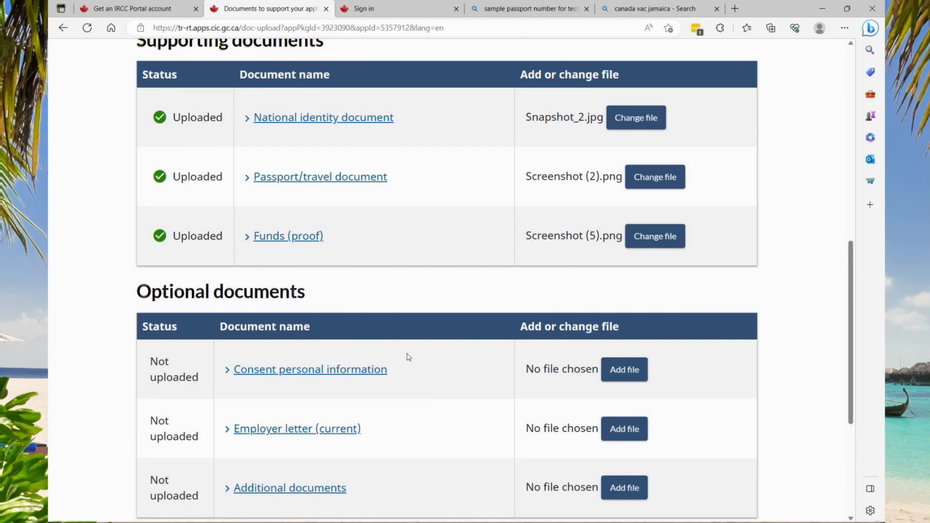
scroll(408, 357, "down", 5)
Save the uploaded documents, check the declaration's surname and given name, and save the consent and declaration.
left_click(690, 333)
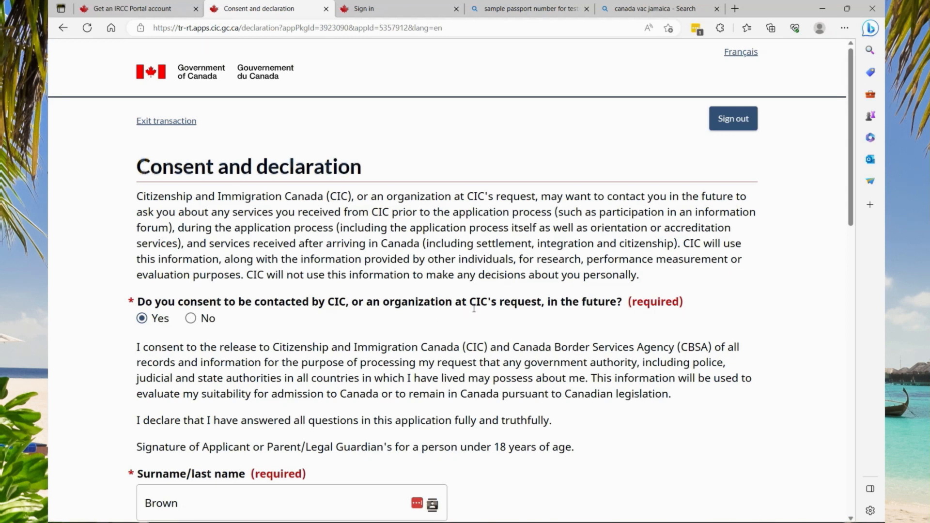
scroll(174, 314, "down", 4)
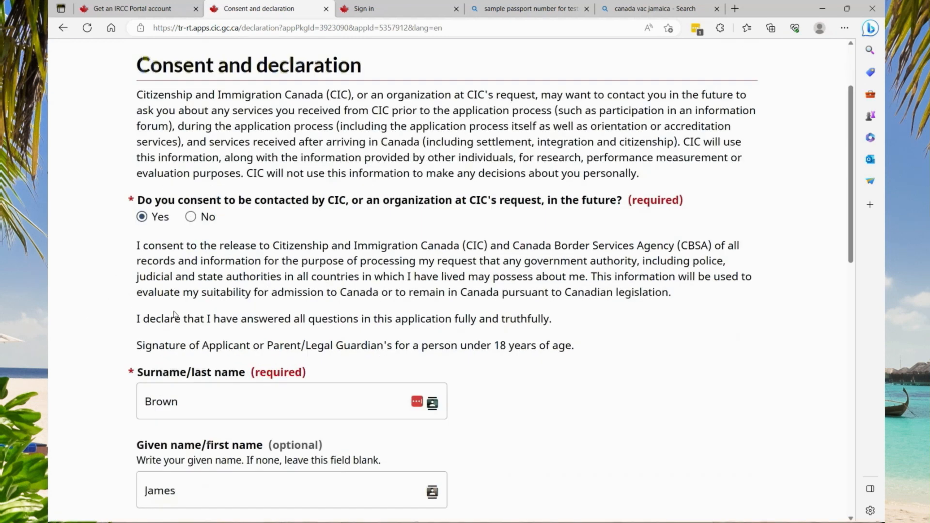
left_click(173, 291)
left_click(178, 374)
scroll(179, 370, "down", 3)
scroll(179, 371, "down", 8)
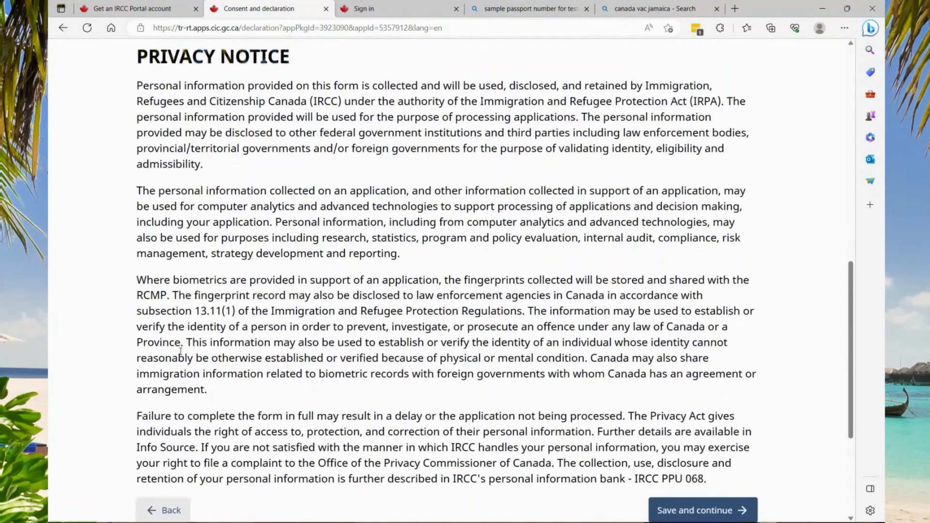
left_click(662, 318)
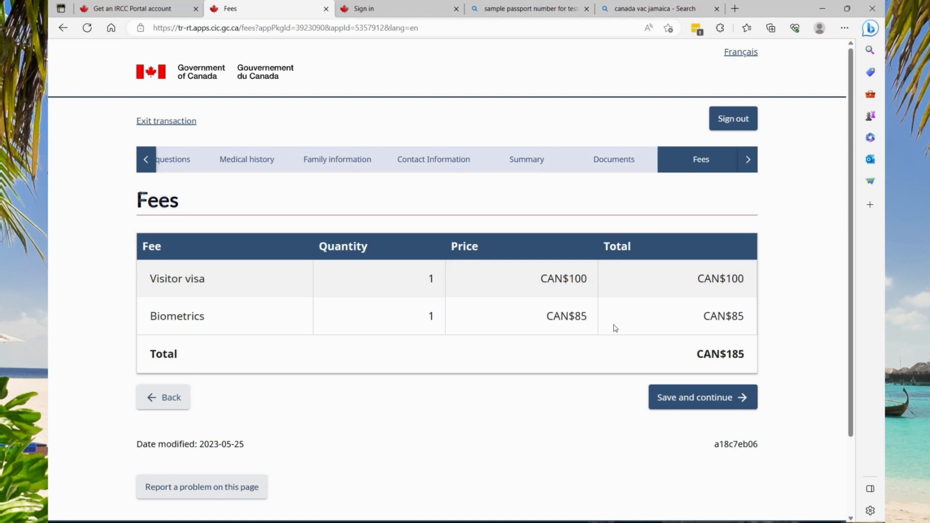
Accept the CAN$185 visitor visa and biometrics fees and proceed to payment checkout.
left_click(675, 397)
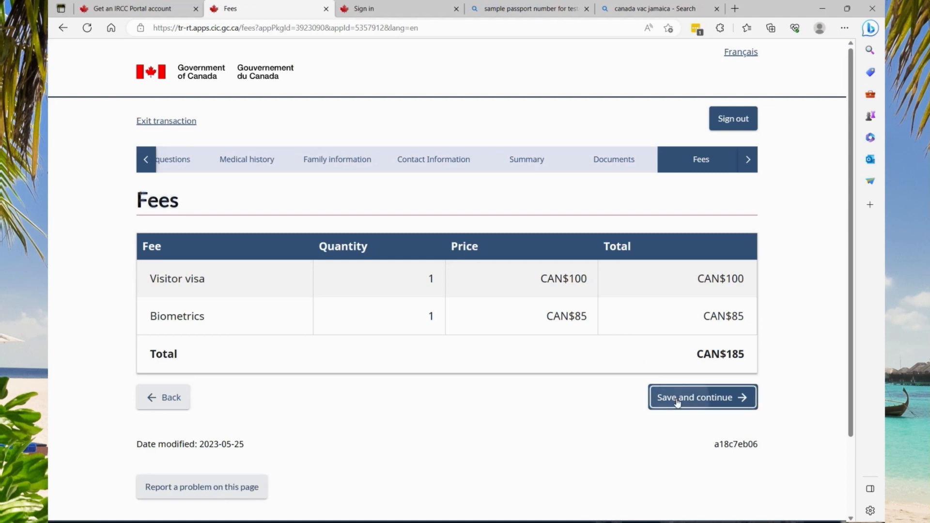